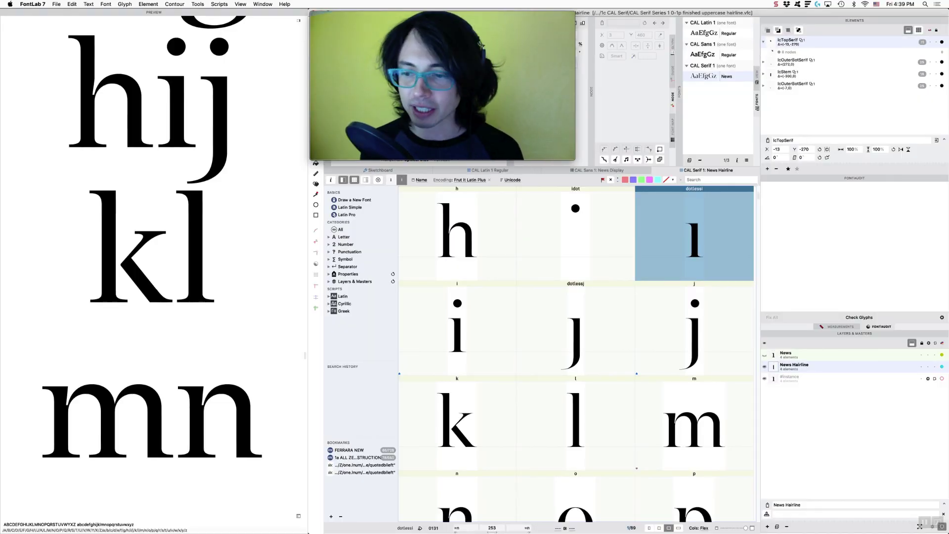
- Switch to the News master and open the lowercase h for outline editing
key("super+1")
left_click(456, 233)
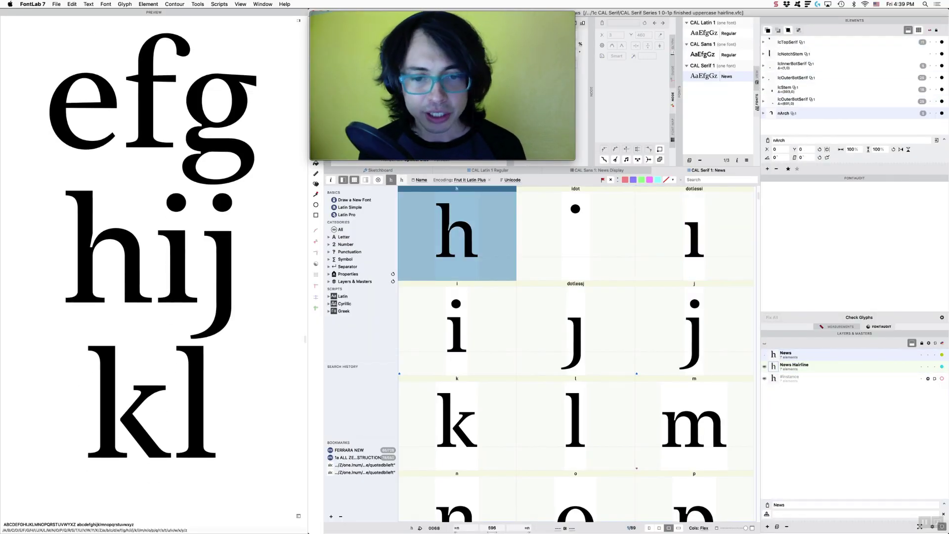
double_click(456, 232)
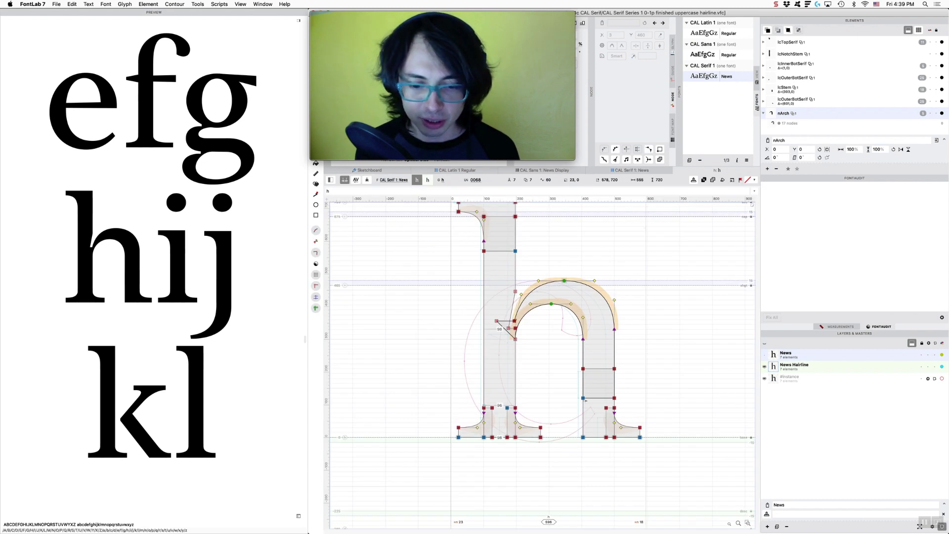
- Try raising the upper nodes of the h's outer bottom serif by 10 units, and bring them back down to Y 30
left_click_drag(432, 394, 503, 433)
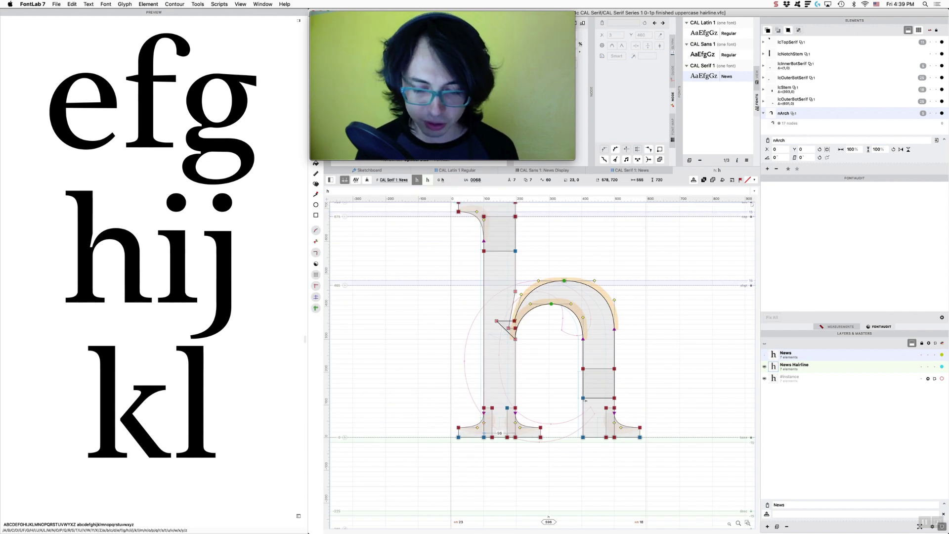
left_click(485, 430)
left_click_drag(437, 394, 507, 432)
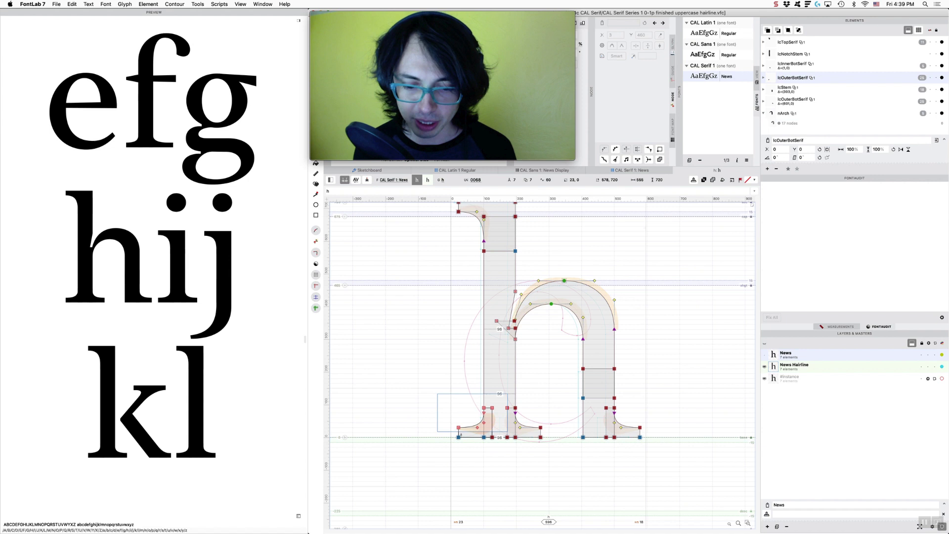
left_click_drag(438, 431, 443, 431)
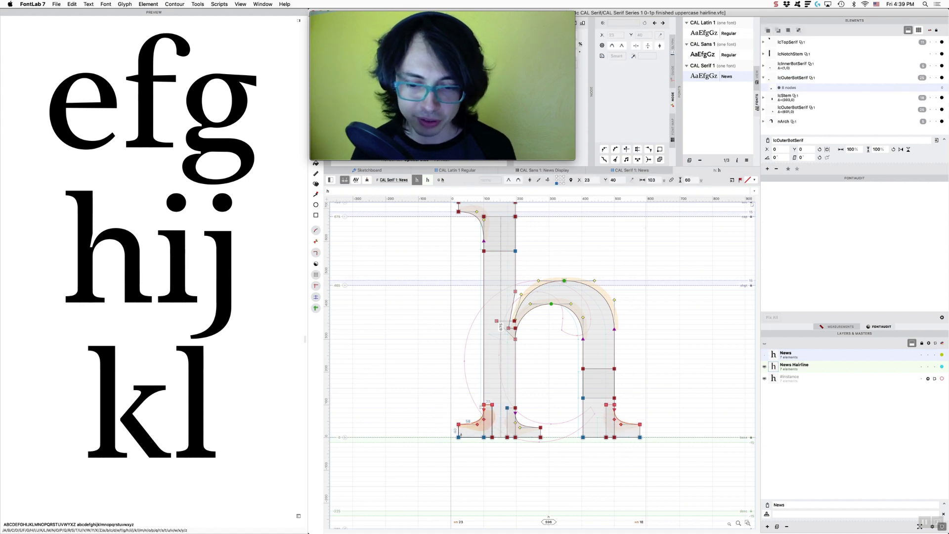
key("shift+Up")
key("shift+Down")
key("shift+Down")
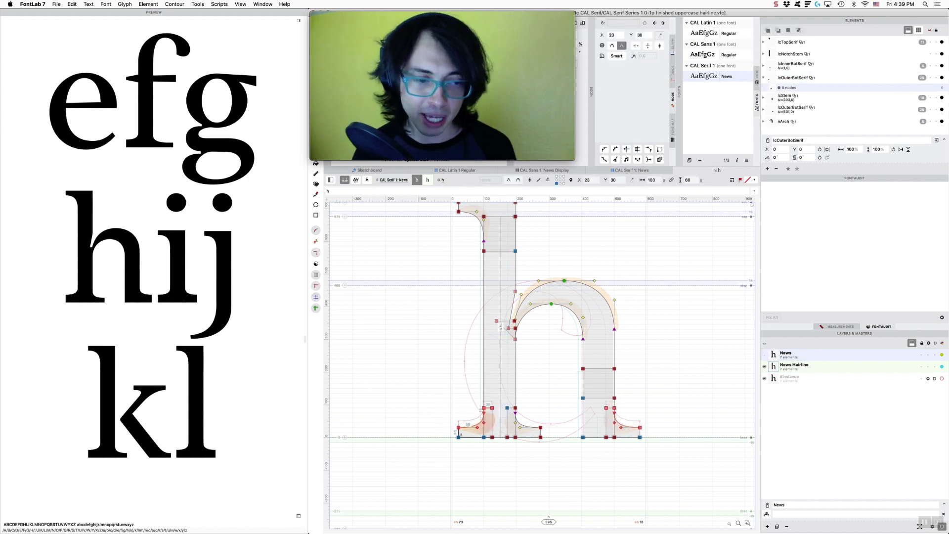
key("Escape")
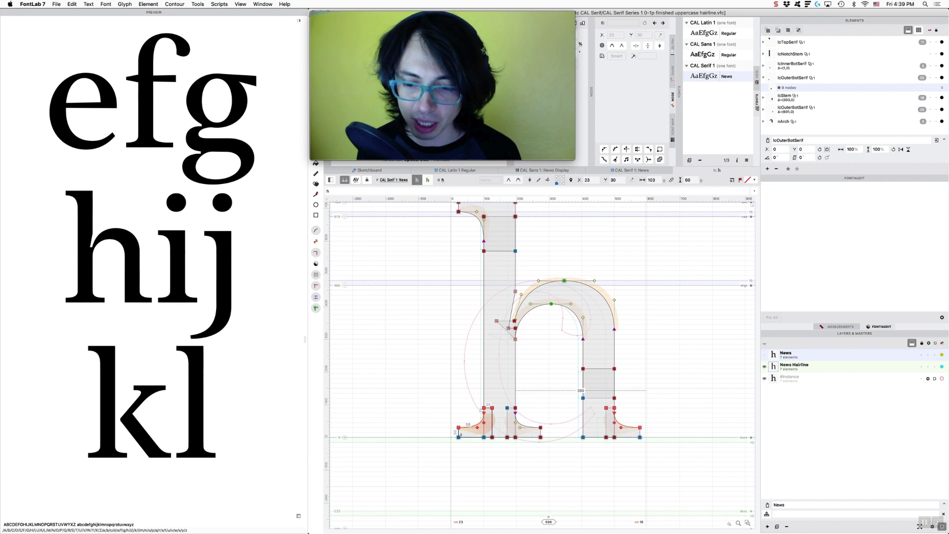
key("Escape")
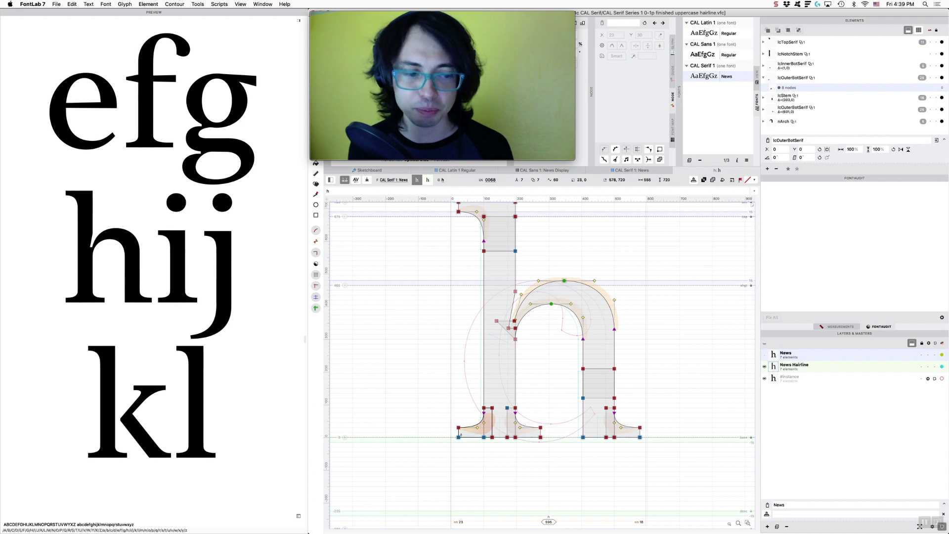
- Hide the side panels so the glyph editing area fills the screen
mouse_move(589, 531)
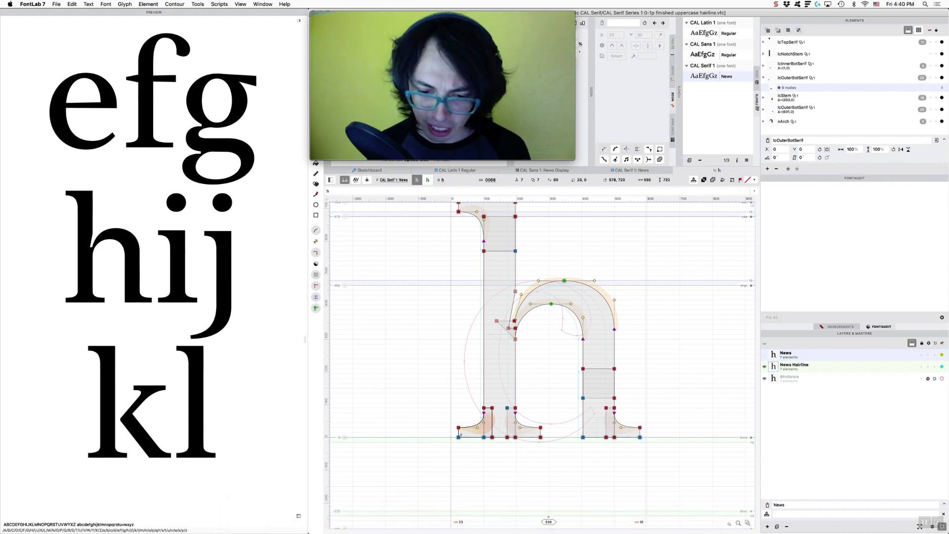
scroll(554, 367, "up", 3)
scroll(553, 367, "down", 3)
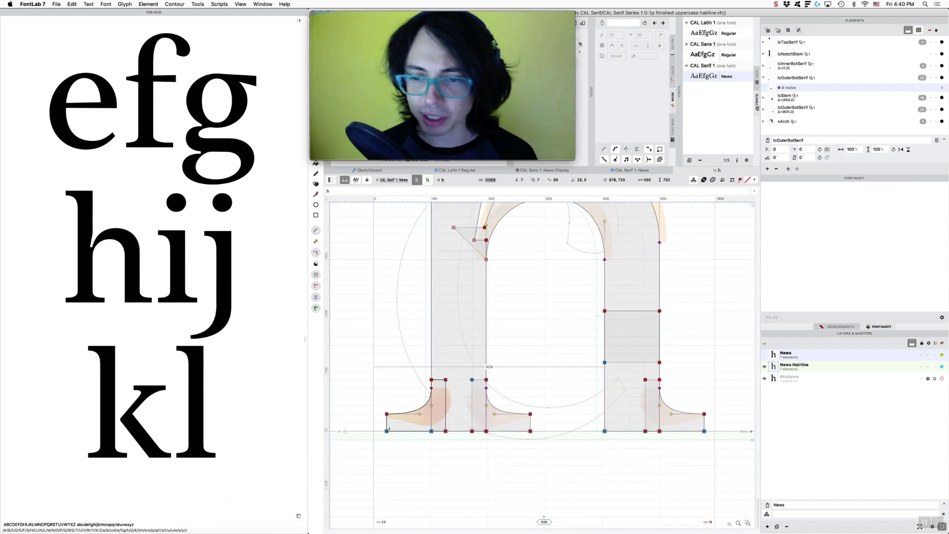
scroll(543, 361, "left", 2)
key("Tab")
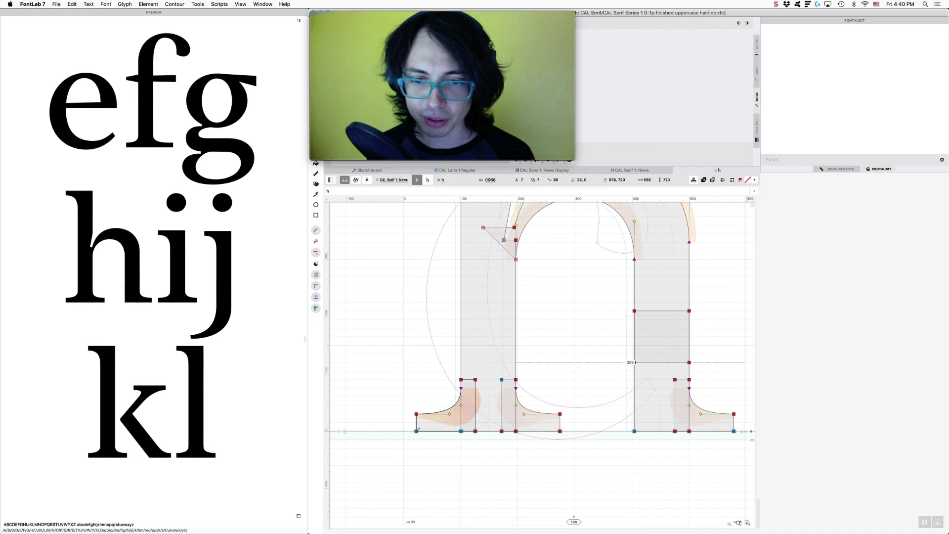
scroll(480, 281, "up", 2)
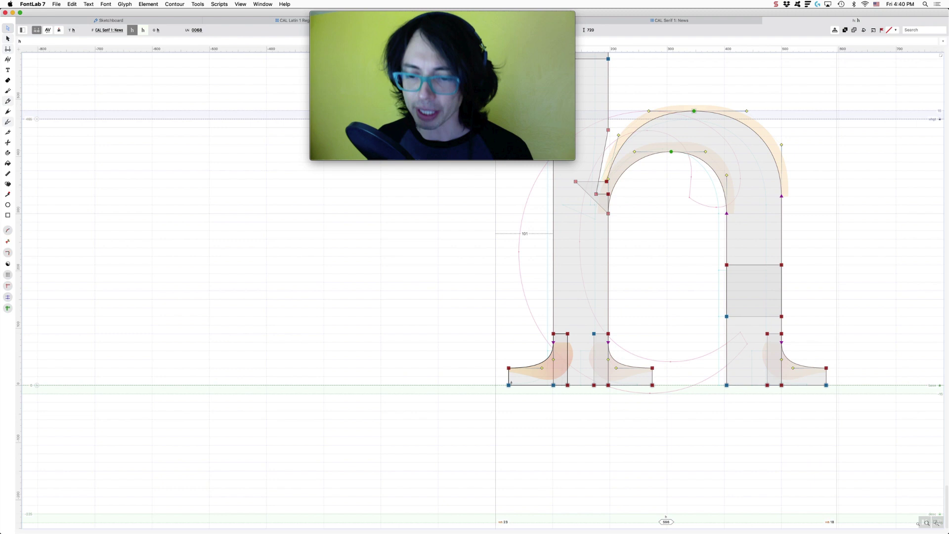
- Raise the top edge of the inner bottom serif on the h's tall stem slightly
scroll(682, 263, "down", 4)
key("v")
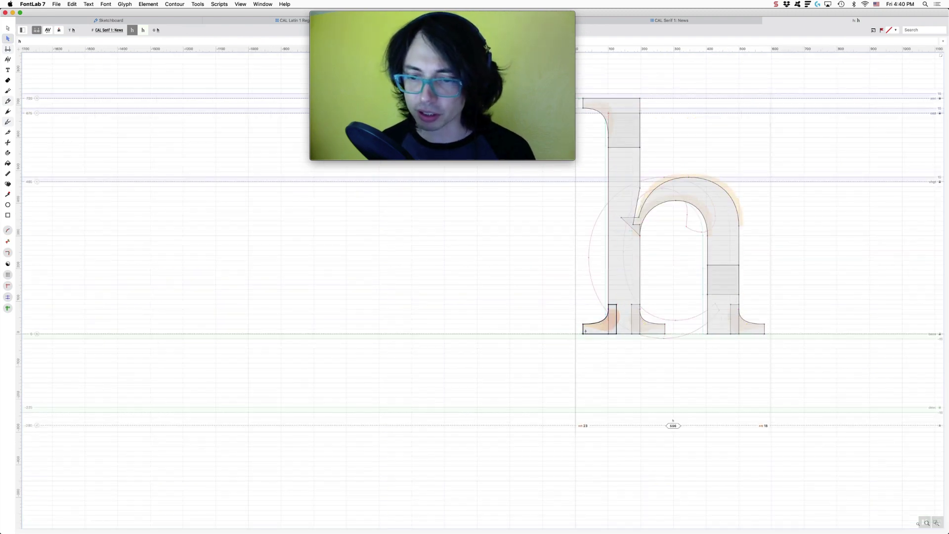
scroll(682, 263, "up", 2)
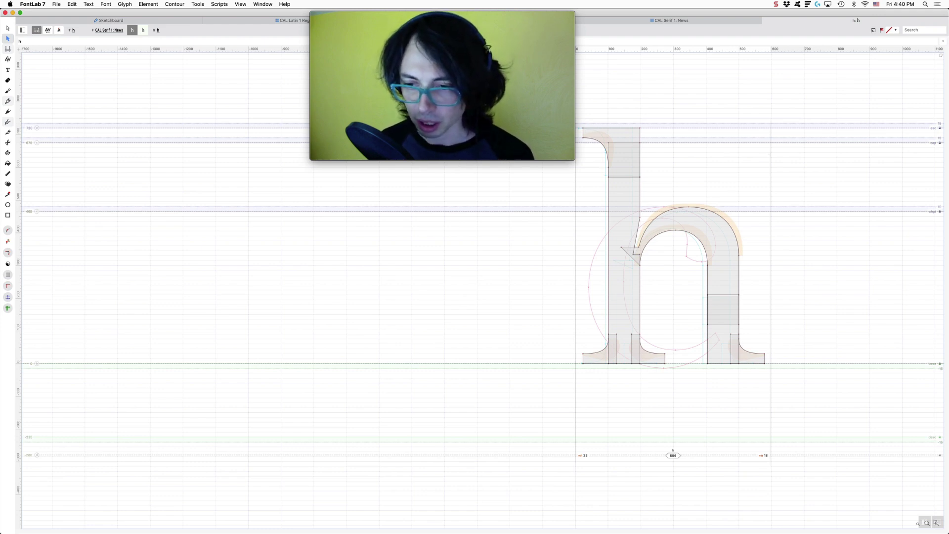
double_click(641, 339)
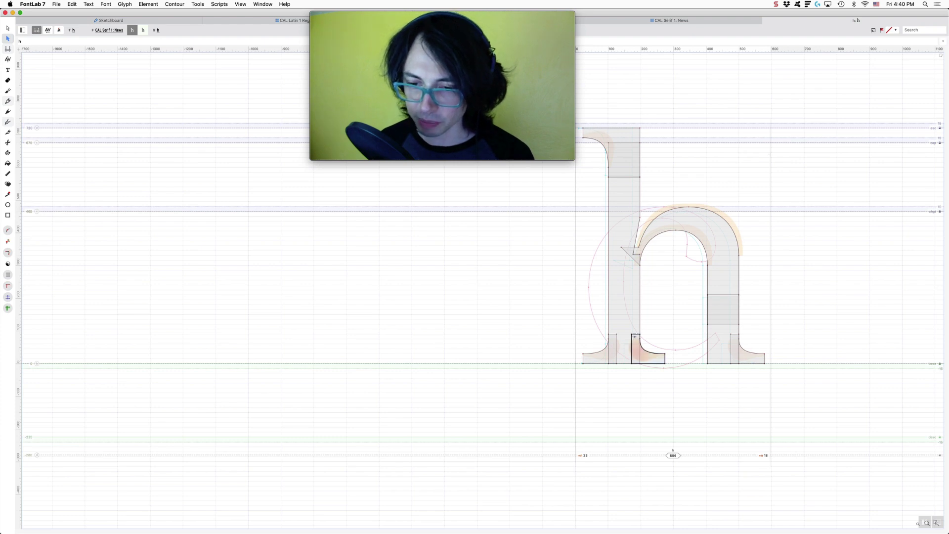
scroll(640, 336, "up", 5)
mouse_move(666, 319)
left_mouse_down()
mouse_move(610, 329)
mouse_move(666, 330)
left_mouse_up()
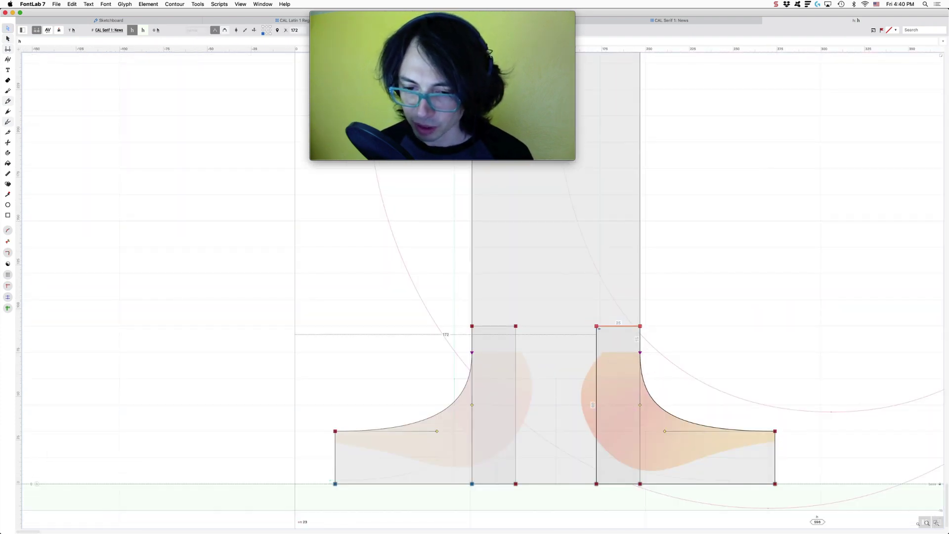
scroll(599, 328, "down", 5)
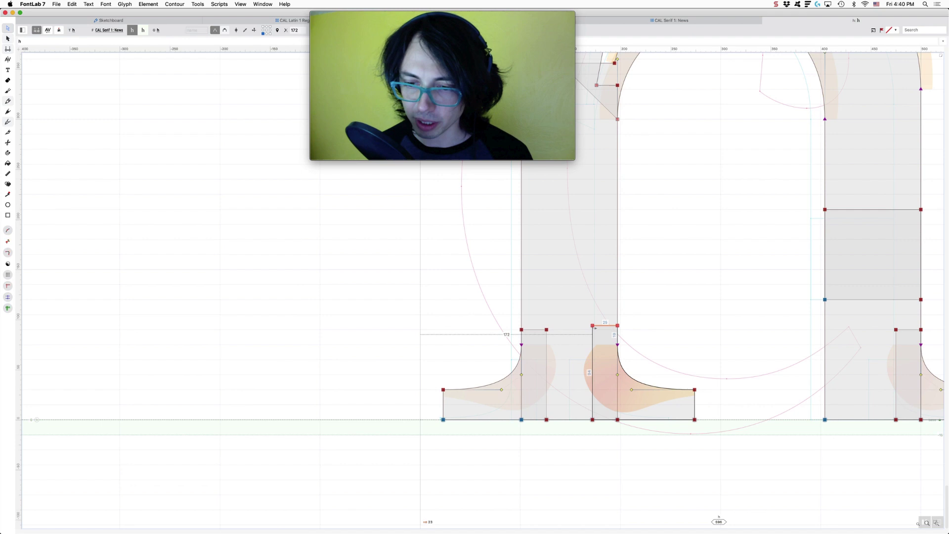
- Check the coordinate rounding options for contours
left_click(174, 4)
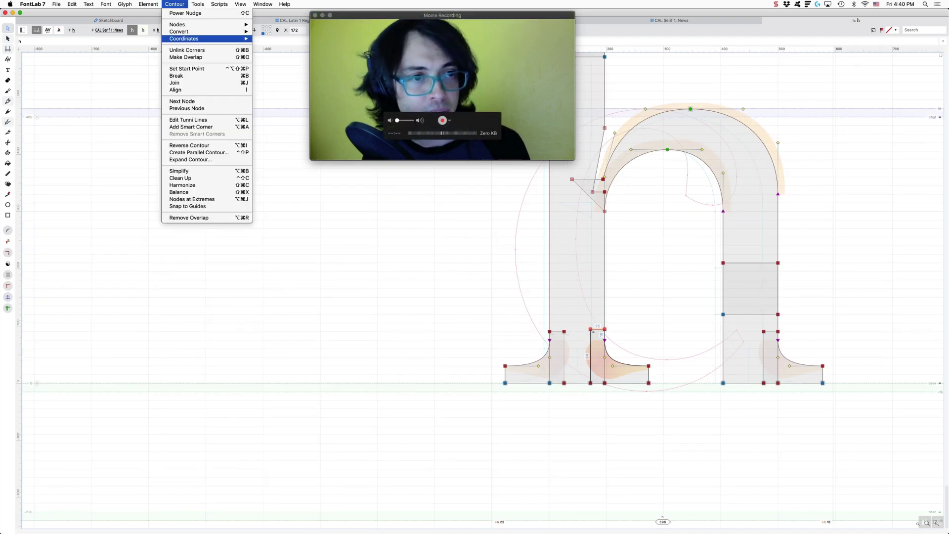
mouse_move(207, 38)
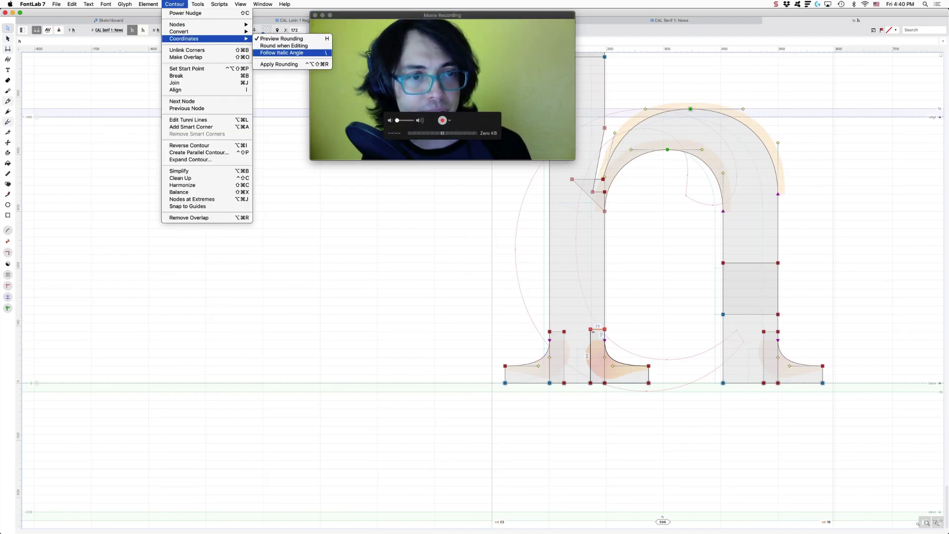
key("Escape")
- Slant the h by 10° on the active layer, centred on the baseline origin, with anchors slanted too
scroll(659, 271, "down", 3)
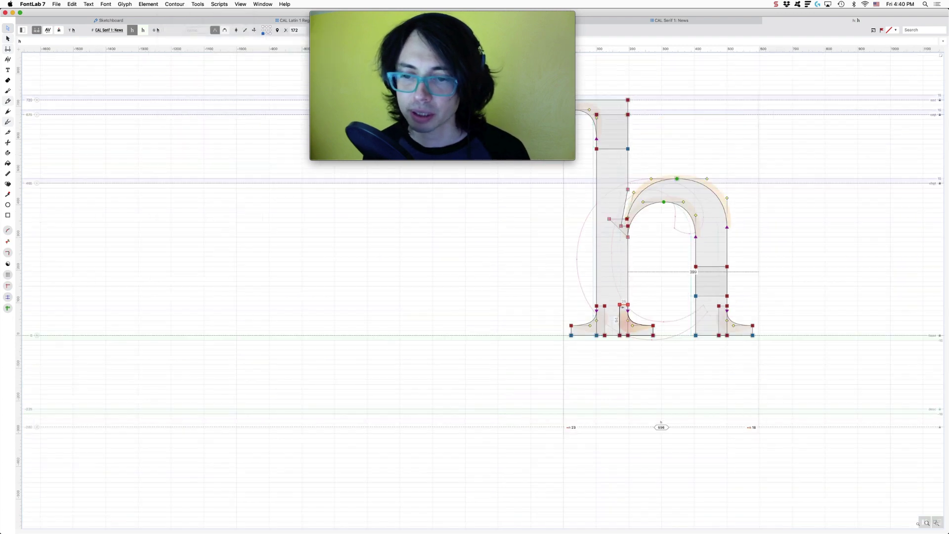
key("v")
key("super+k")
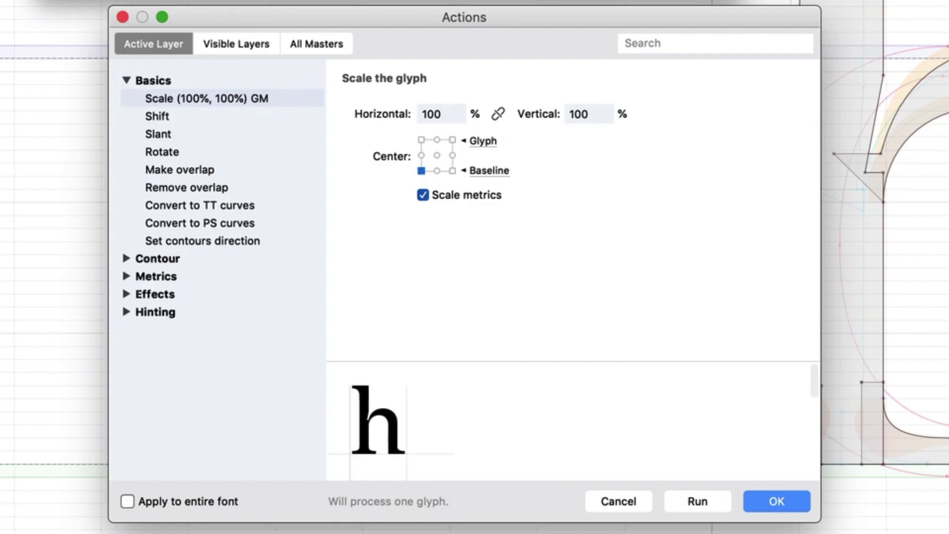
left_click(158, 134)
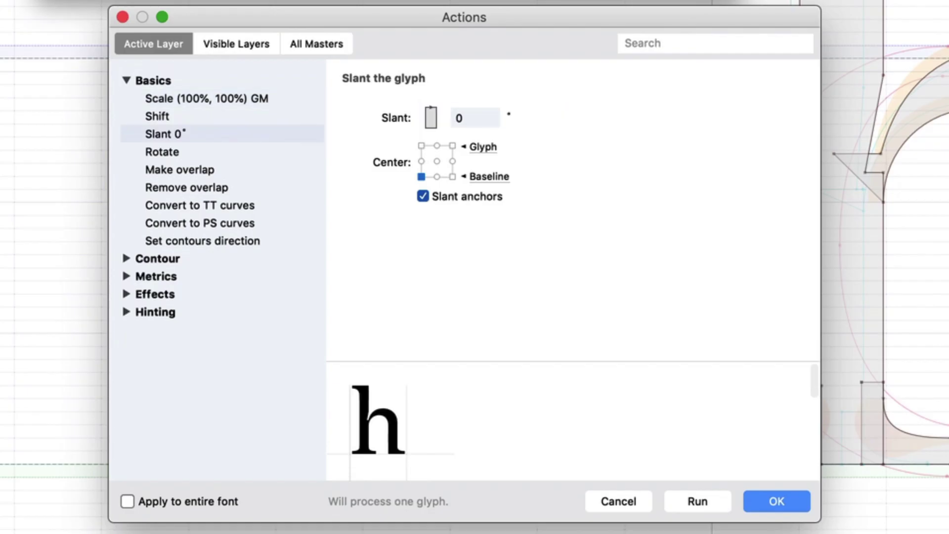
type("10")
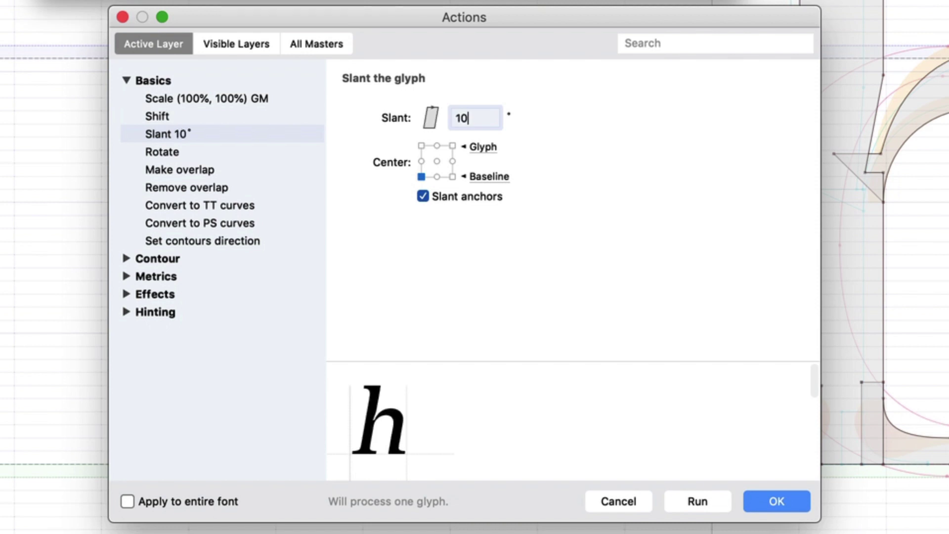
key("Return")
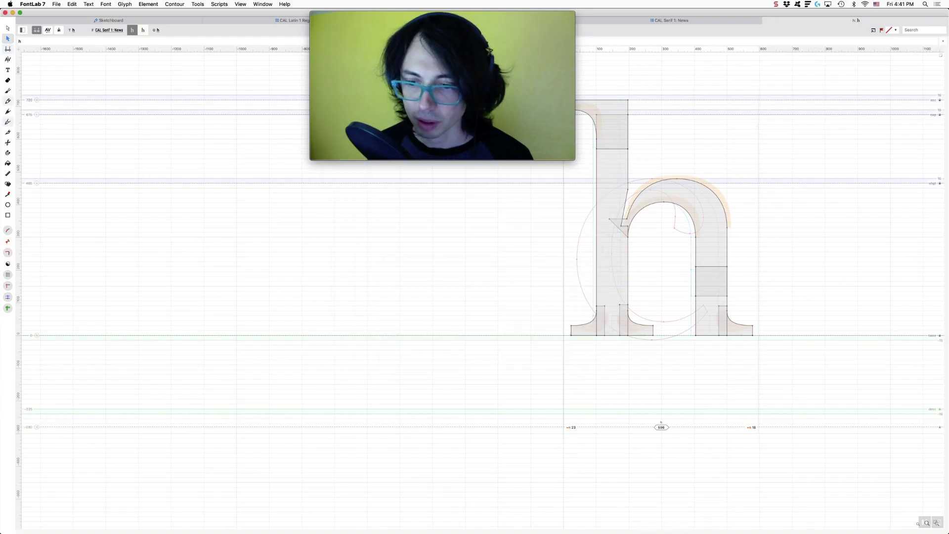
- Preview the slanted h filled in black and examine the stem edges where the serif and arch elements join
key("grave")
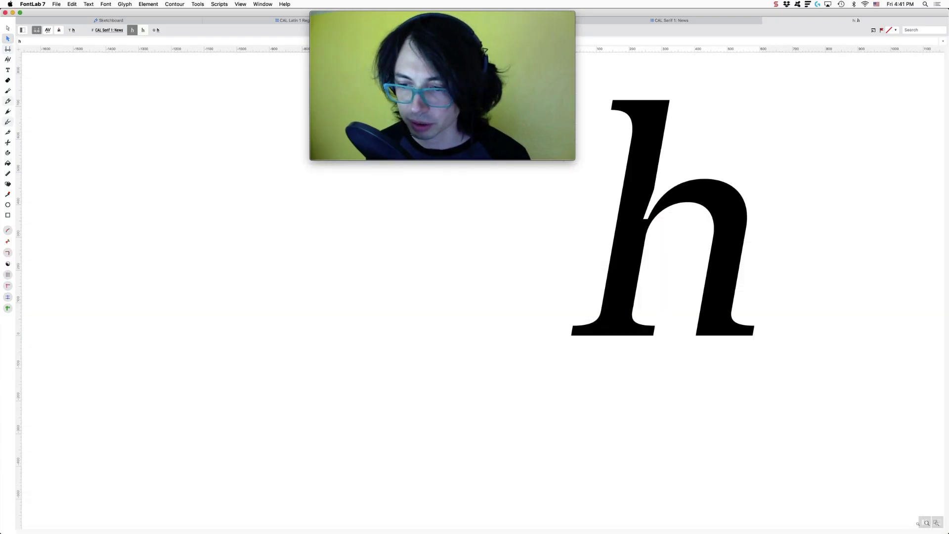
scroll(635, 306, "up", 15)
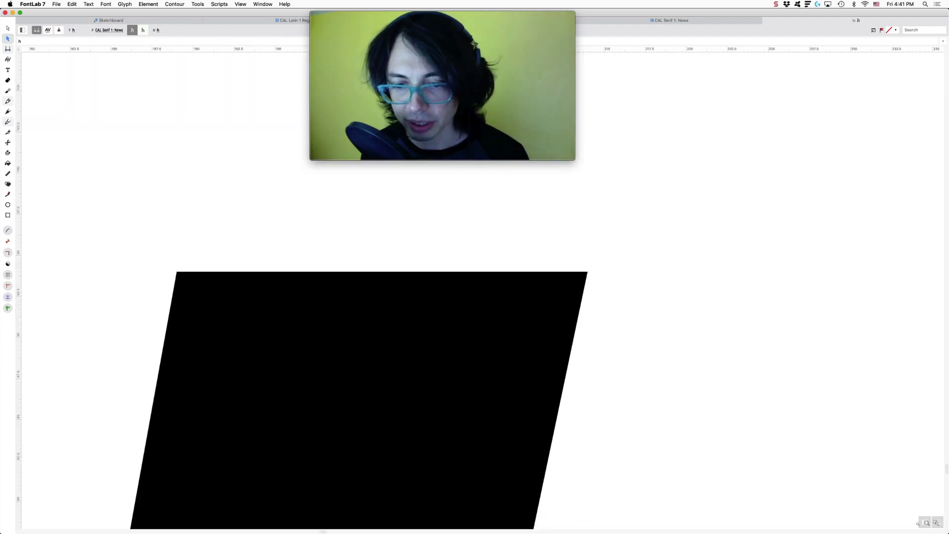
scroll(593, 297, "down", 10)
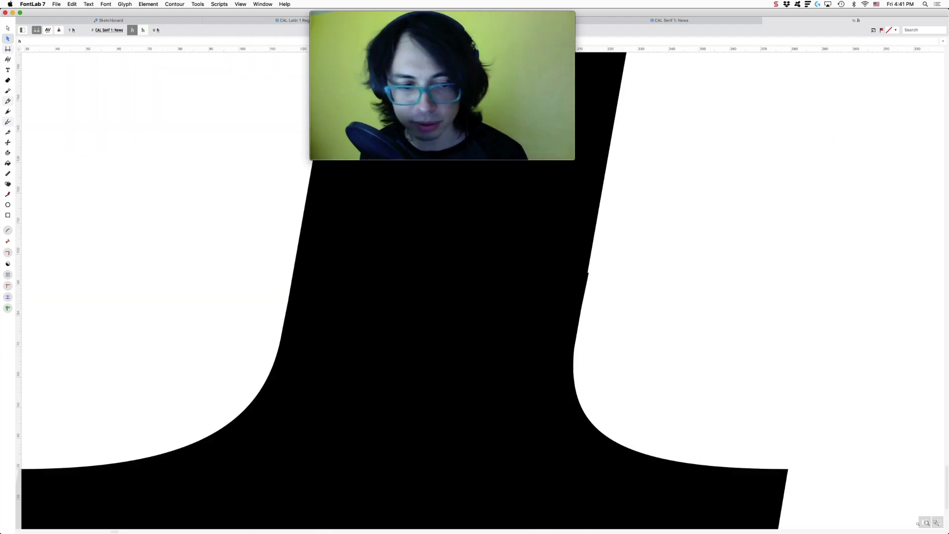
scroll(592, 297, "down", 10)
scroll(592, 296, "up", 5)
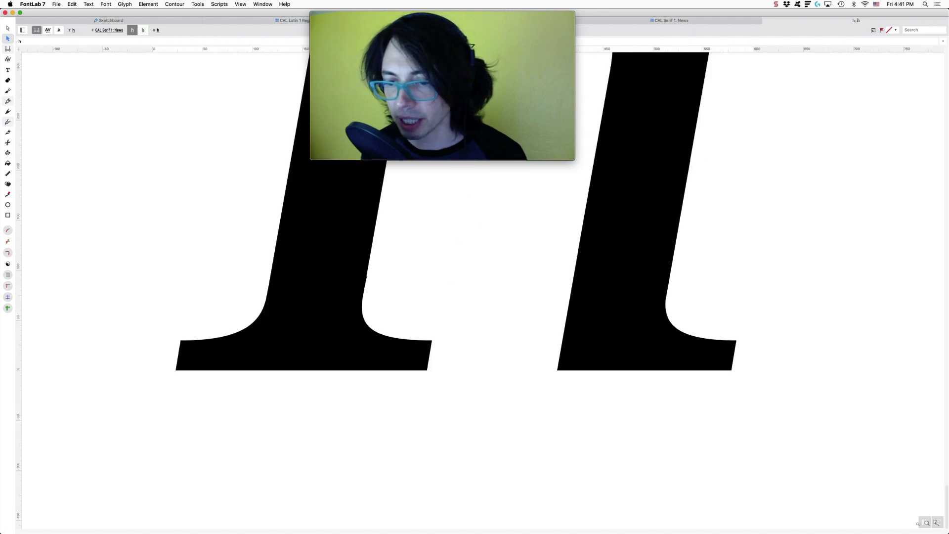
scroll(690, 251, "up", 5)
scroll(593, 296, "down", 10)
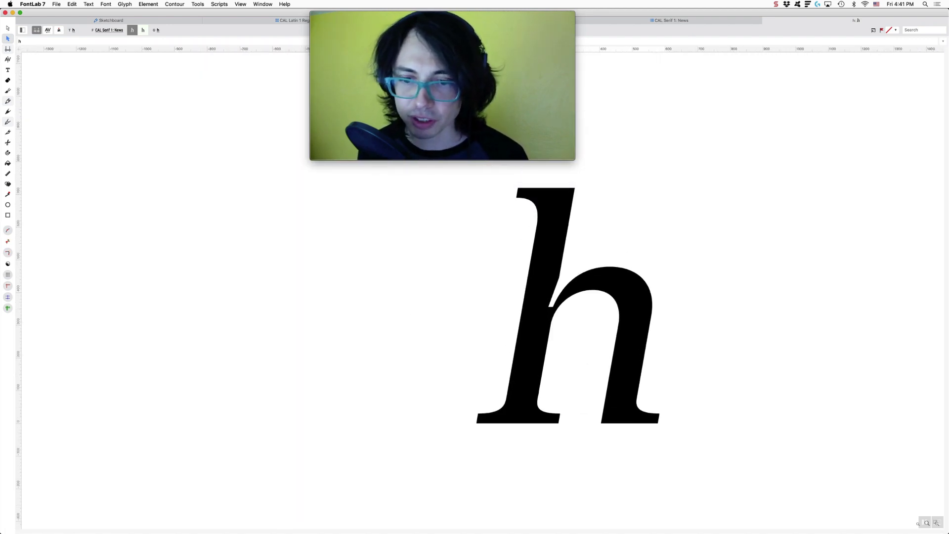
scroll(593, 296, "up", 8)
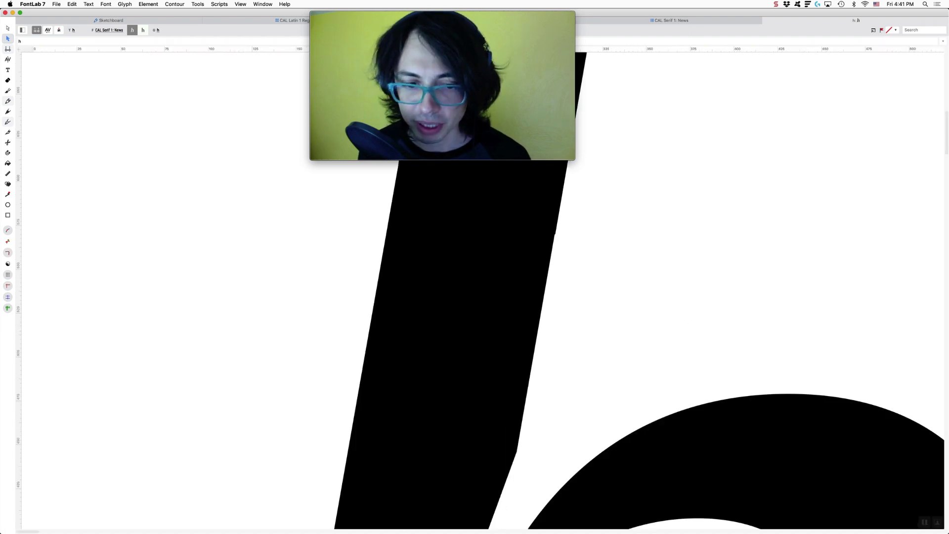
scroll(592, 297, "down", 3)
scroll(592, 296, "down", 4)
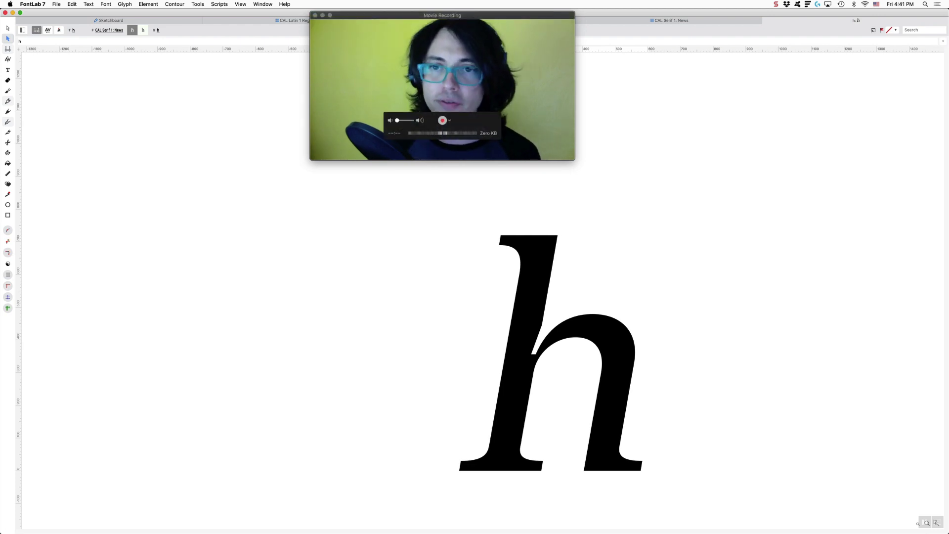
left_click_drag(442, 15, 809, 18)
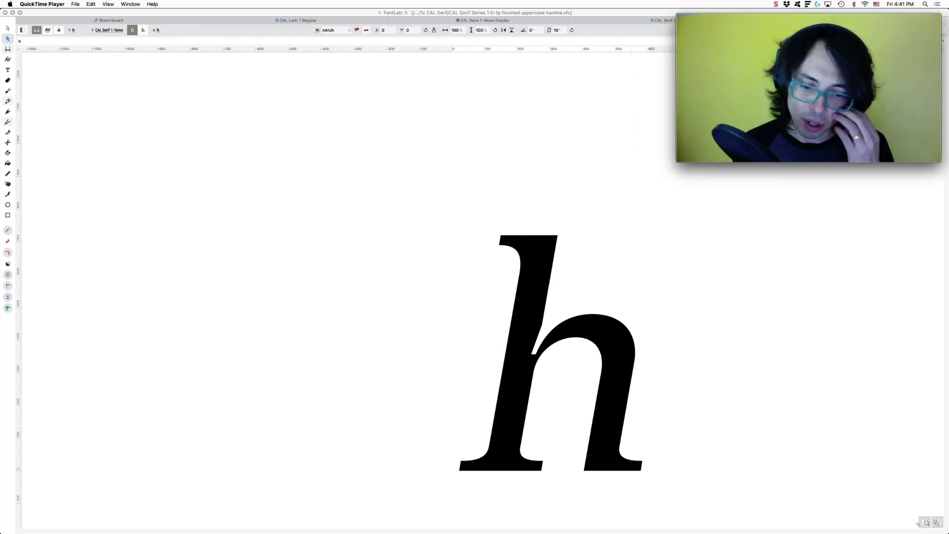
key("super+Tab")
- Leave the filled preview and undo the slant and the inner serif's raised edge on the h
scroll(481, 292, "down", 2)
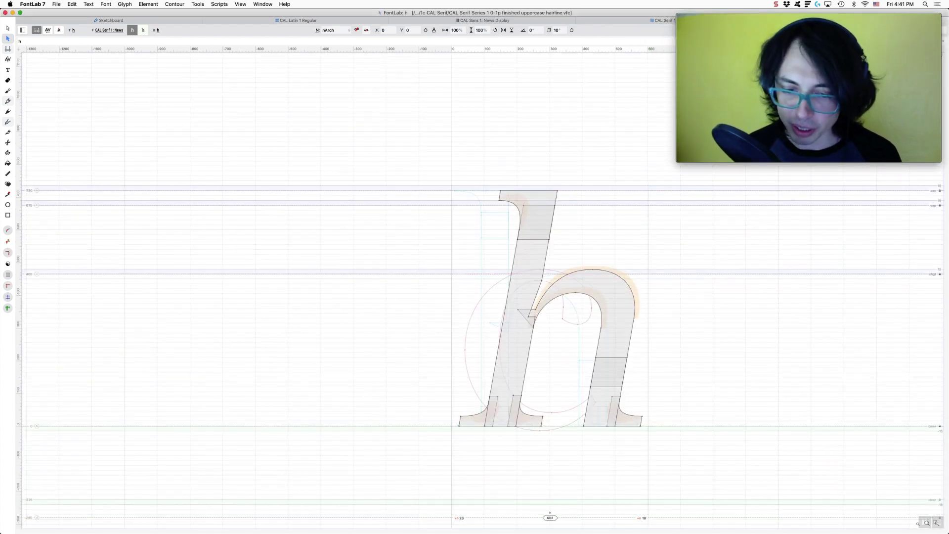
key("super+z")
key("Escape")
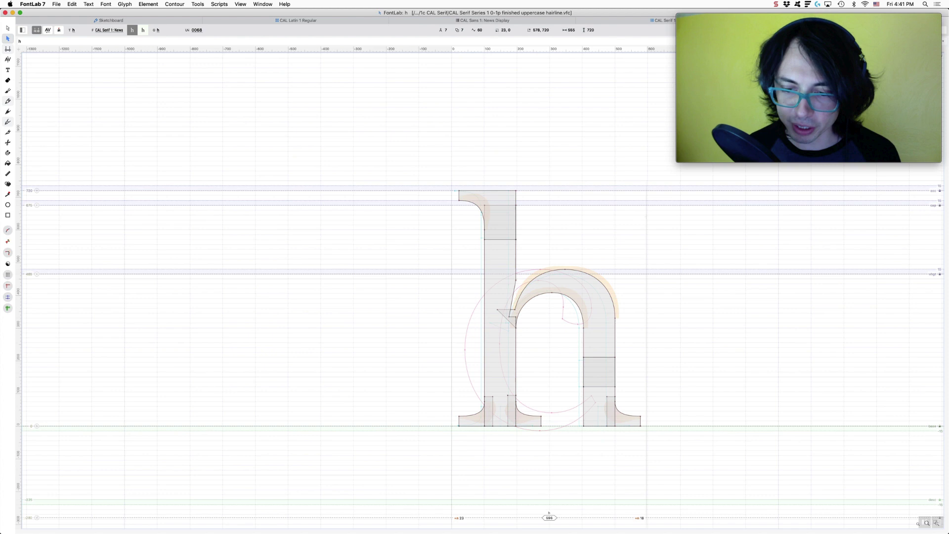
scroll(553, 392, "up", 3)
key("super+z")
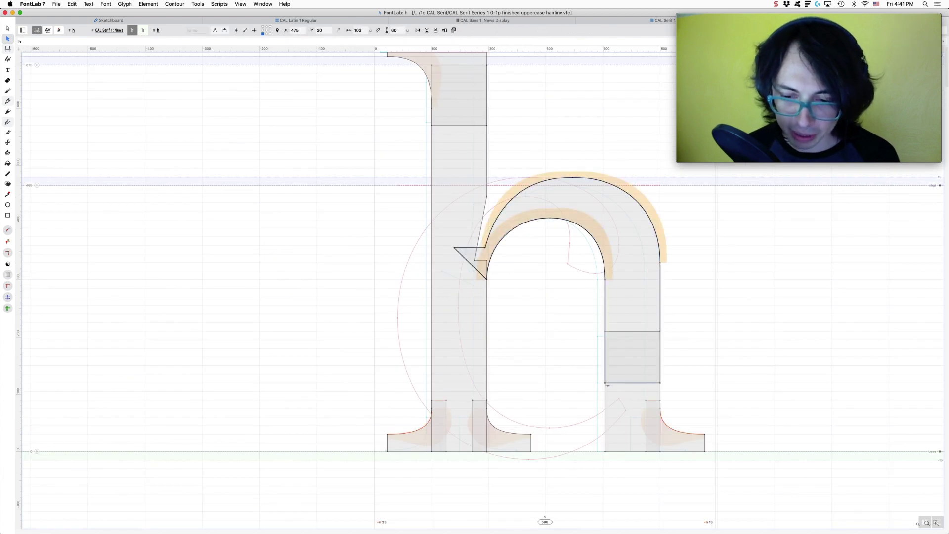
- Slant the h by 11.31° on the active layer, centred on the baseline origin, with anchors slanted too
key("super+z")
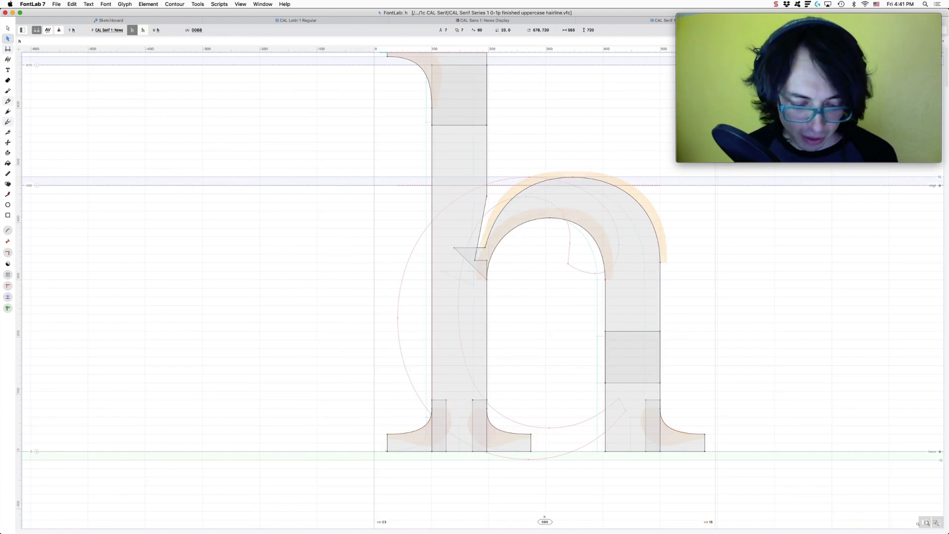
key("super+shift+a")
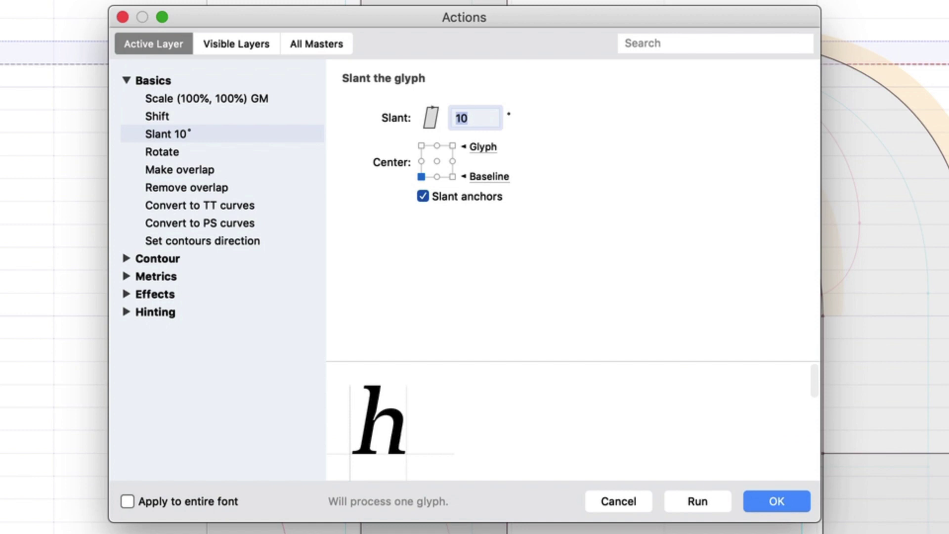
type("11.31")
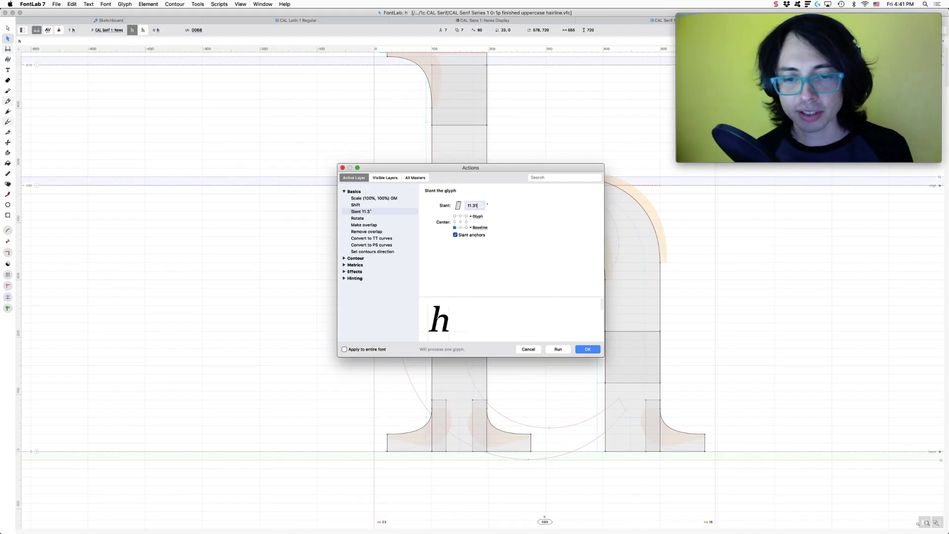
key("Return")
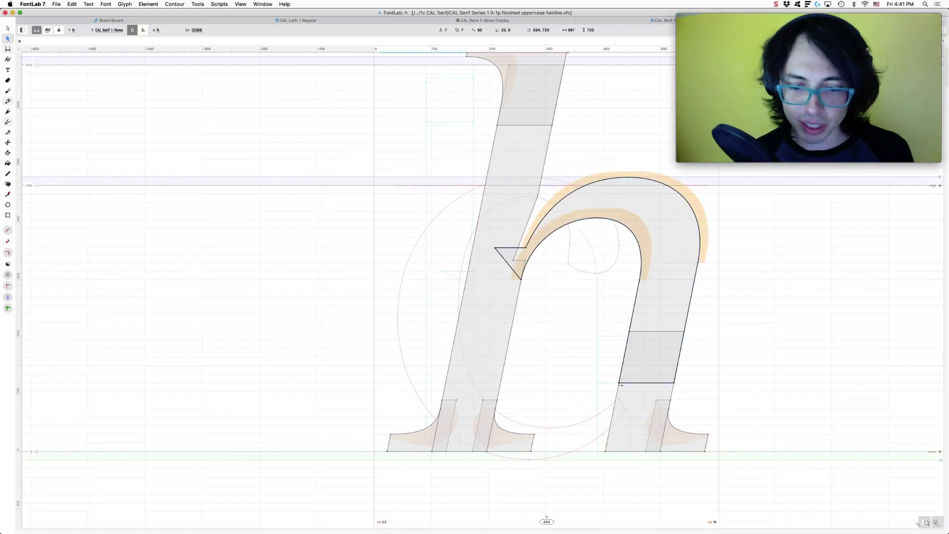
- Preview the slanted h filled in black and examine the stem, arch and serif joins closely from bottom to top
key("space")
key("super+=")
key("super+=")
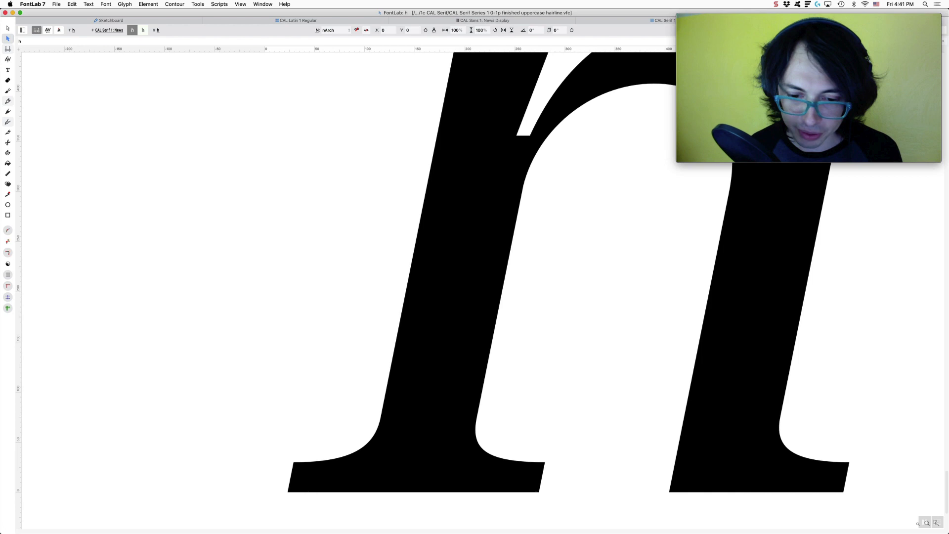
key("super+=")
key("super+-")
key("super+-")
key("super+-")
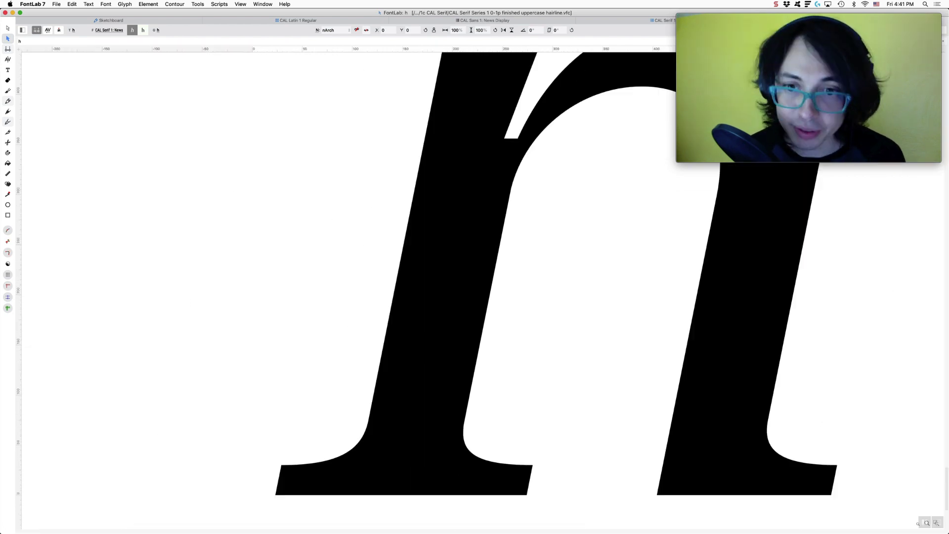
key("super+=")
scroll(682, 322, "up", 3)
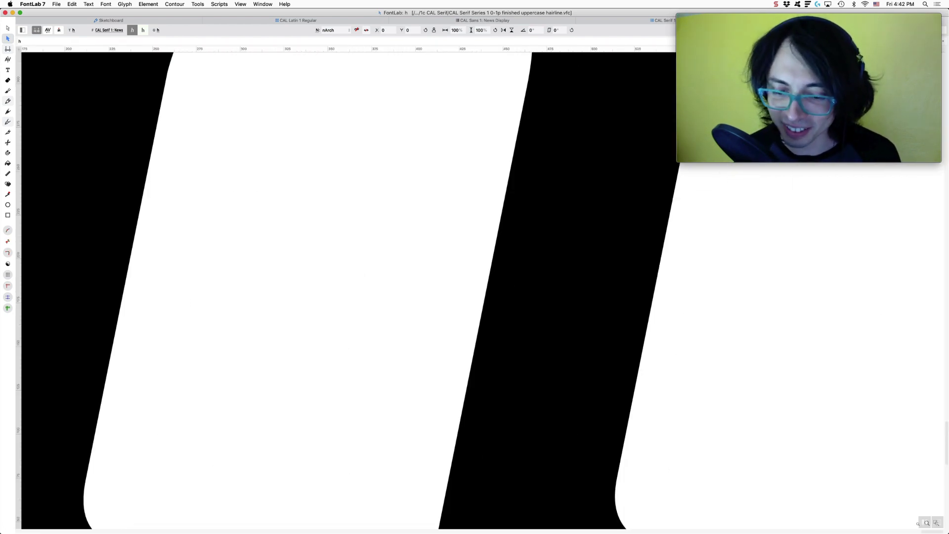
scroll(346, 287, "down", 5)
scroll(346, 286, "up", 4)
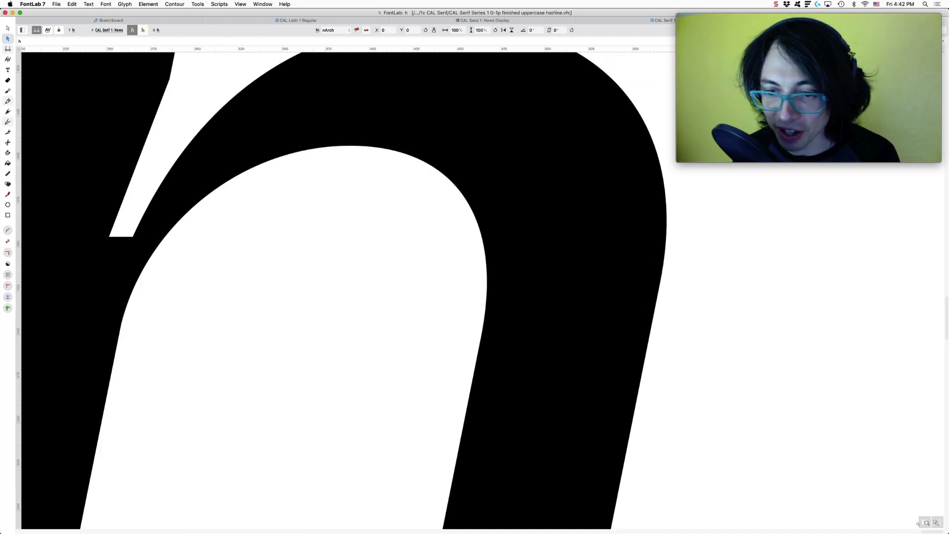
scroll(345, 287, "down", 4)
scroll(497, 109, "up", 2)
scroll(496, 108, "up", 5)
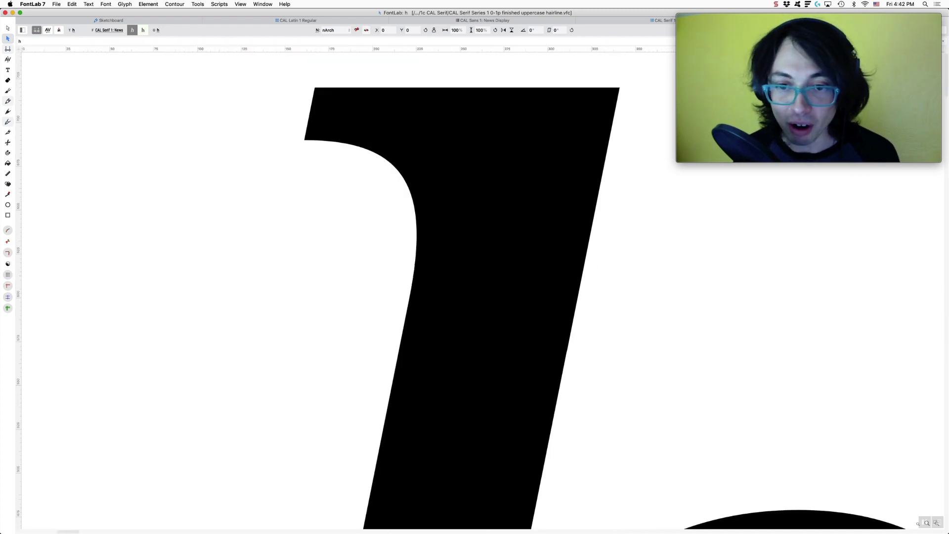
scroll(527, 131, "down", 7)
key("grave")
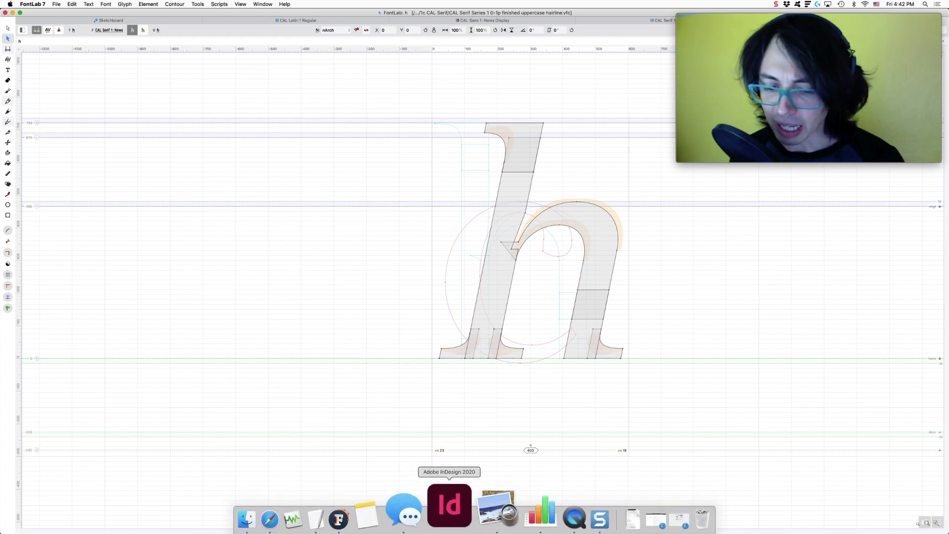
- Switch to the Numbers spreadsheet and examine the angle lists on the Main Angles sheet, enlarged to 200%
left_click(500, 509)
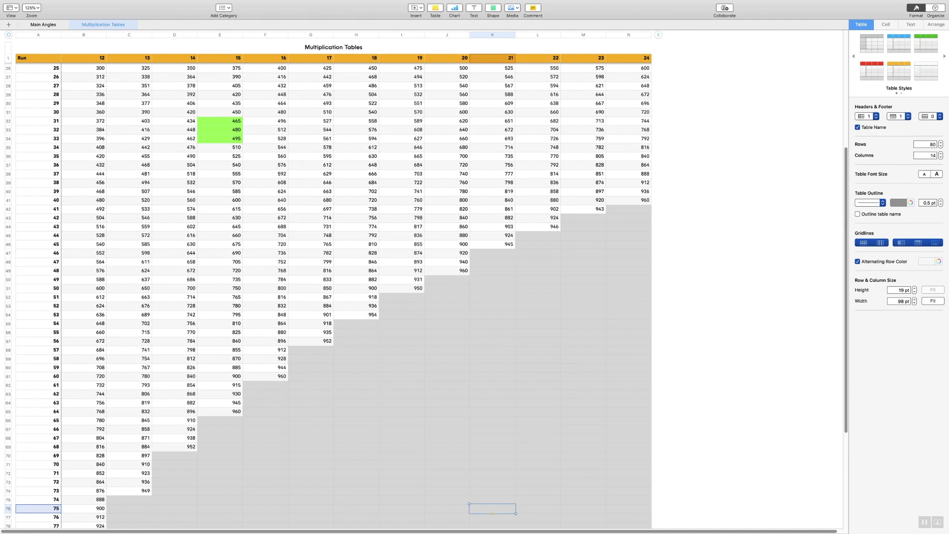
left_click(43, 24)
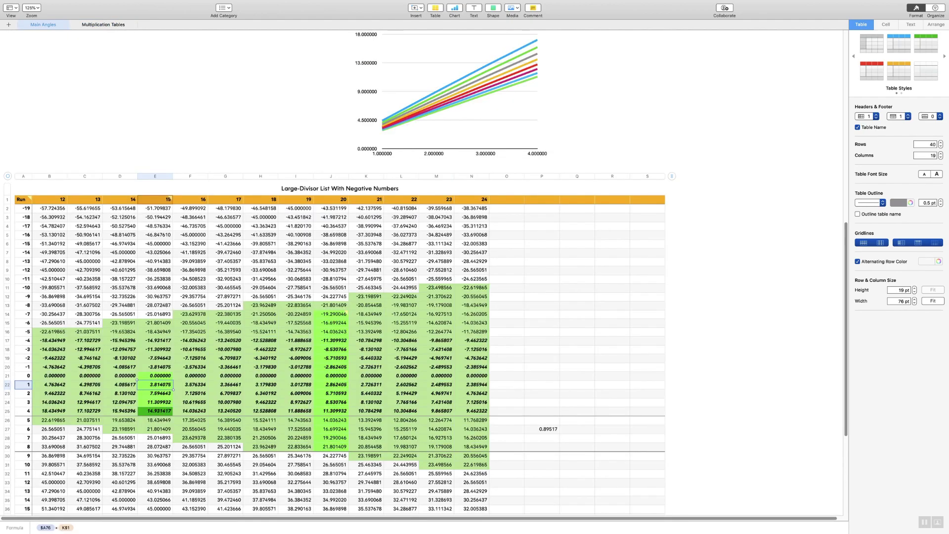
scroll(354, 277, "down", 2)
scroll(354, 277, "up", 5)
scroll(346, 277, "up", 5)
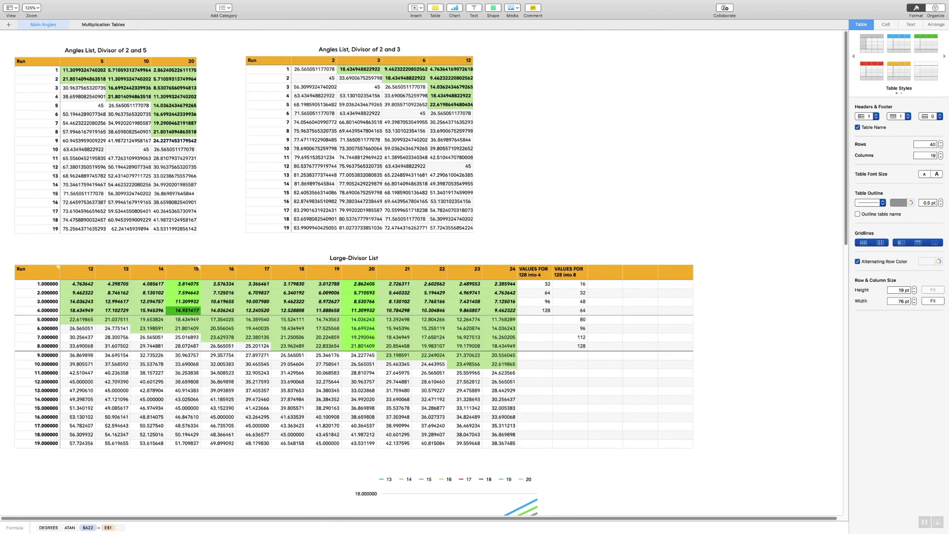
key("super+shift+period")
key("super+shift+period")
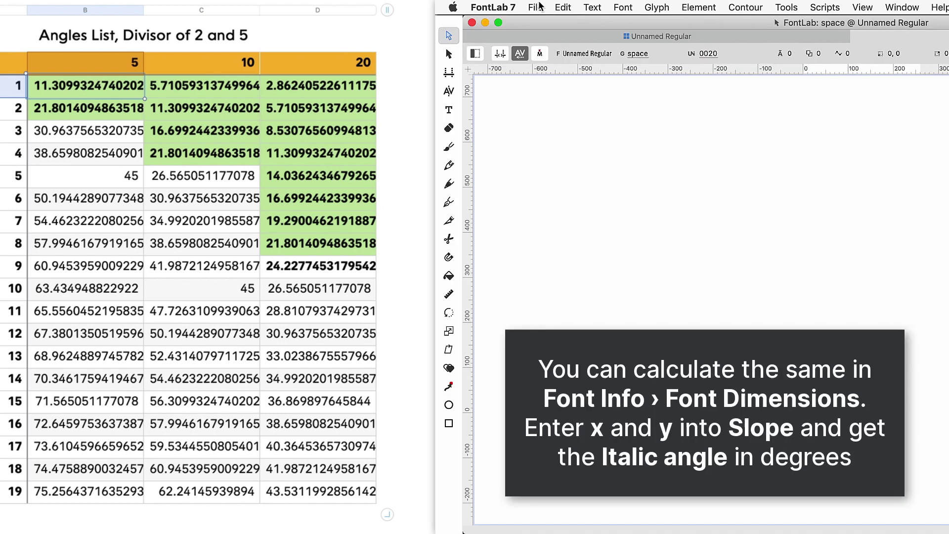
- Set the slope in FontLab's Font Info dimensions to 1 / 5 to calculate the matching italic angle
left_click(539, 8)
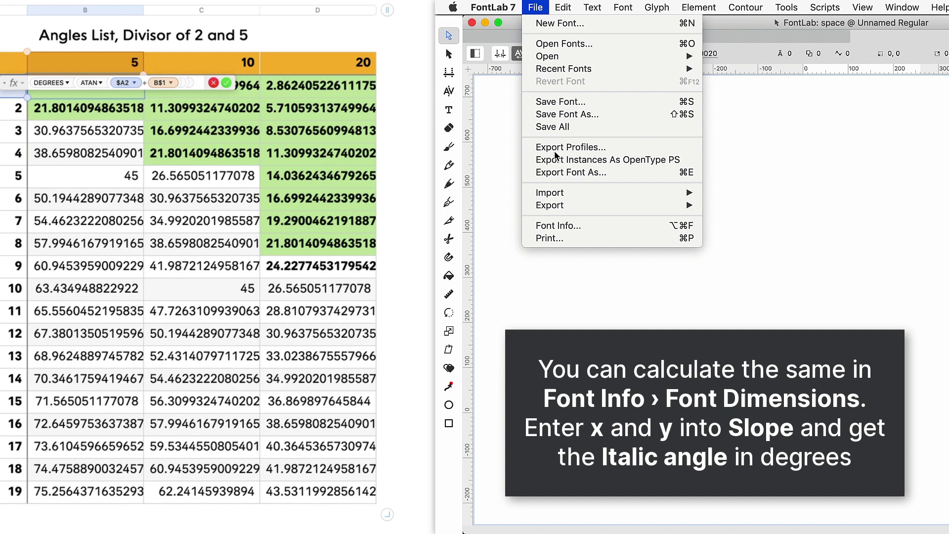
left_click(558, 225)
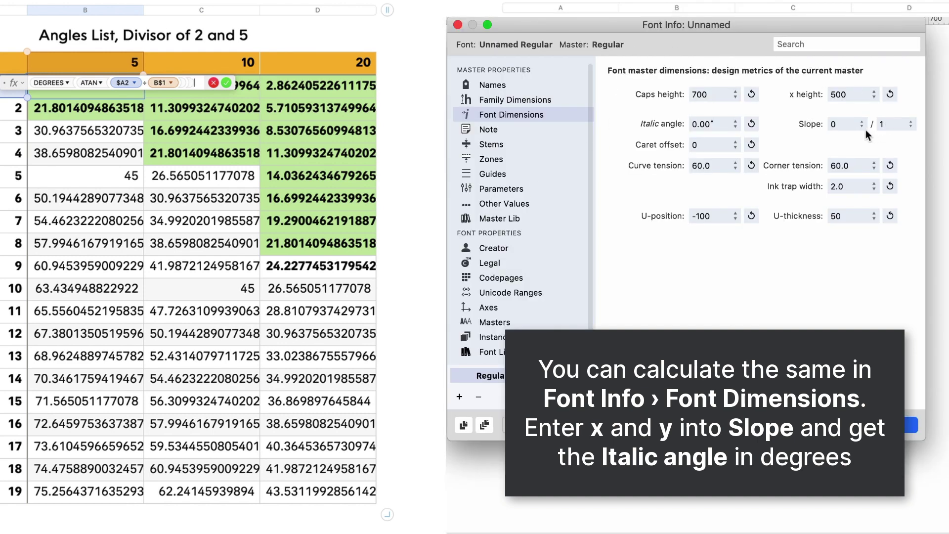
left_click(834, 125)
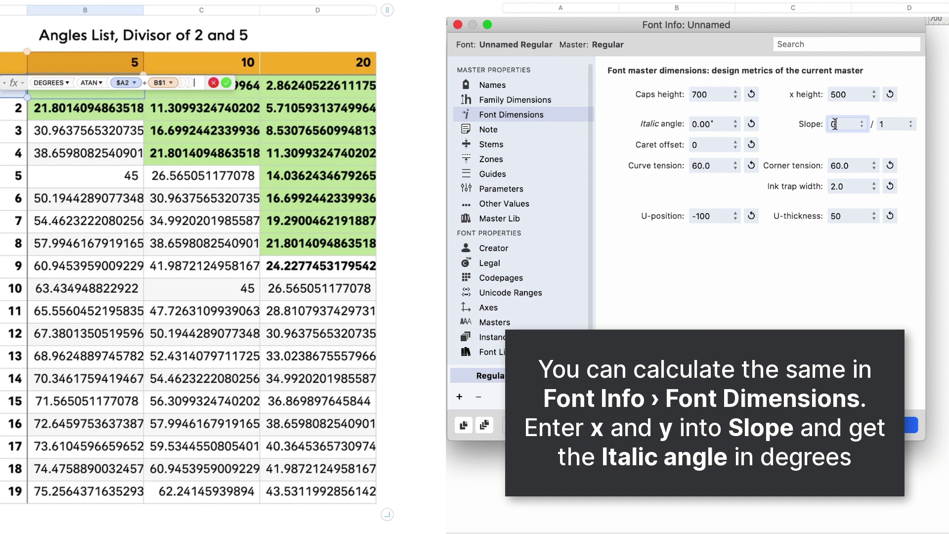
key("BackSpace")
type("1")
key("Tab")
type("5")
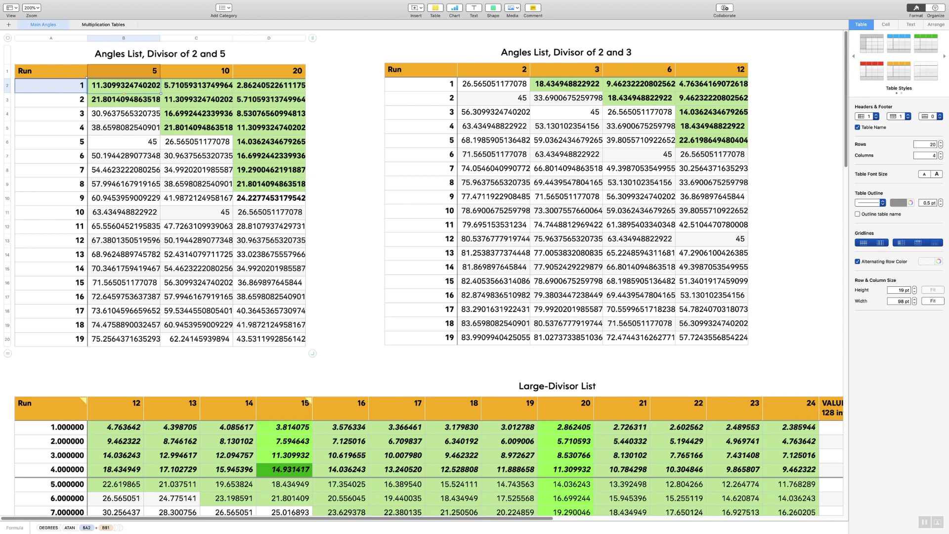
- Compare the formulas for divisors 5 and 10 in the spreadsheet and adjust the decimal places of the run 1, divisor 5 angle
left_click(196, 86)
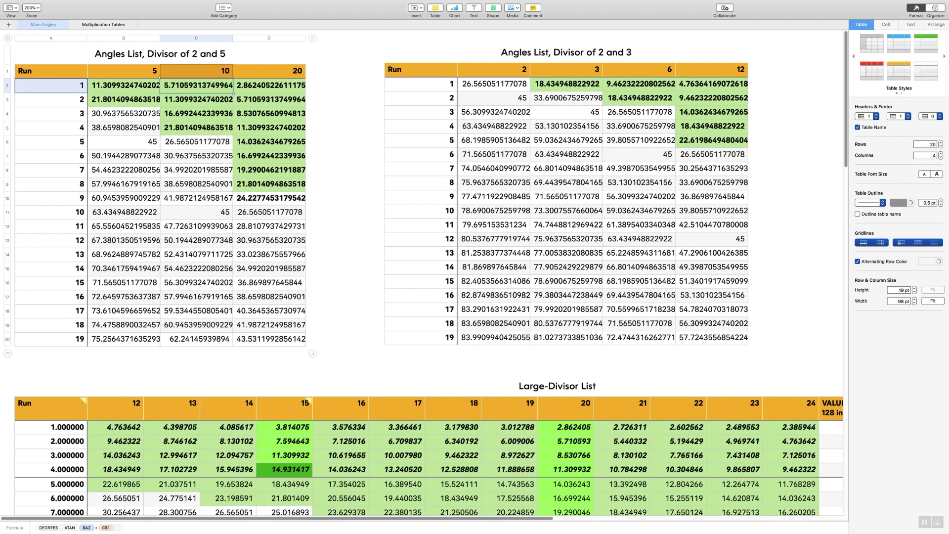
left_click(196, 99)
left_click(124, 86)
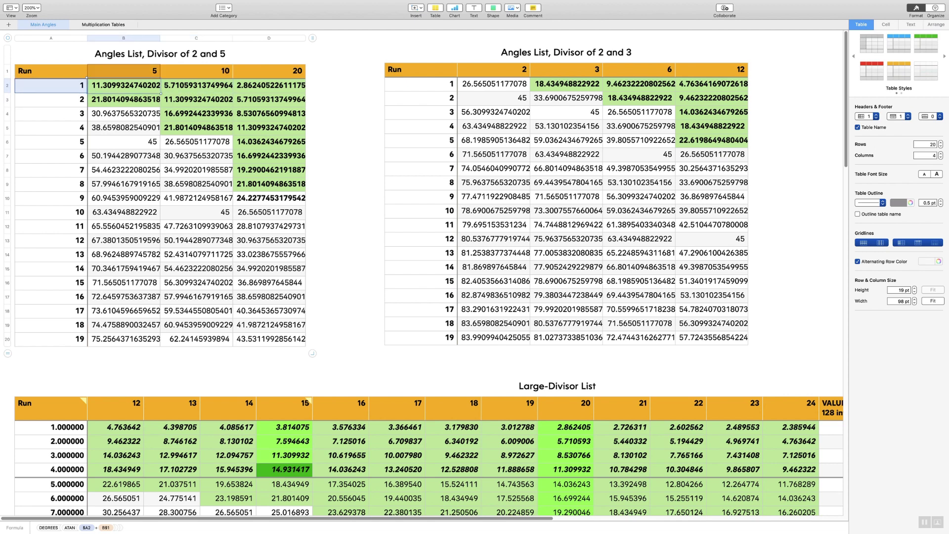
left_click(886, 24)
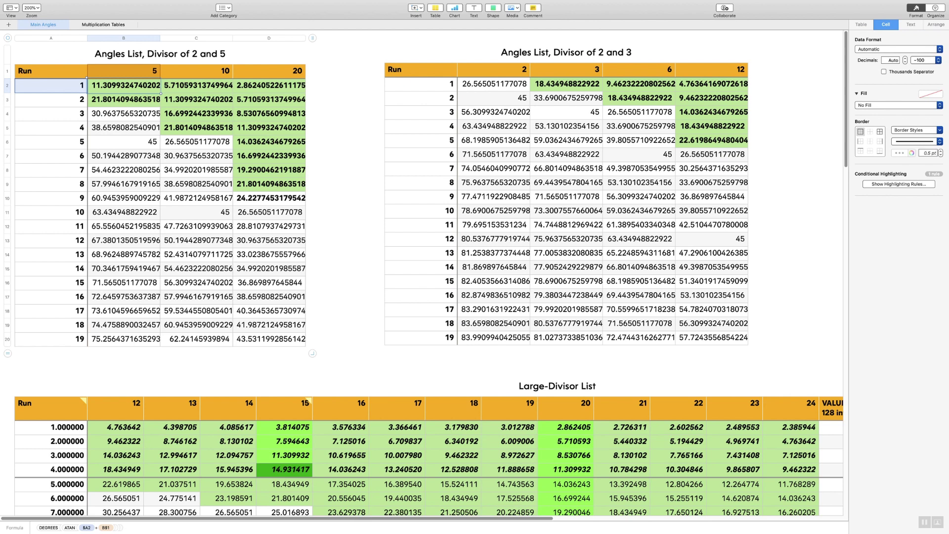
left_click(905, 58)
left_click(905, 57)
left_click(905, 58)
left_click(904, 58)
left_click(905, 58)
left_click(904, 58)
left_click(904, 58)
left_click(904, 57)
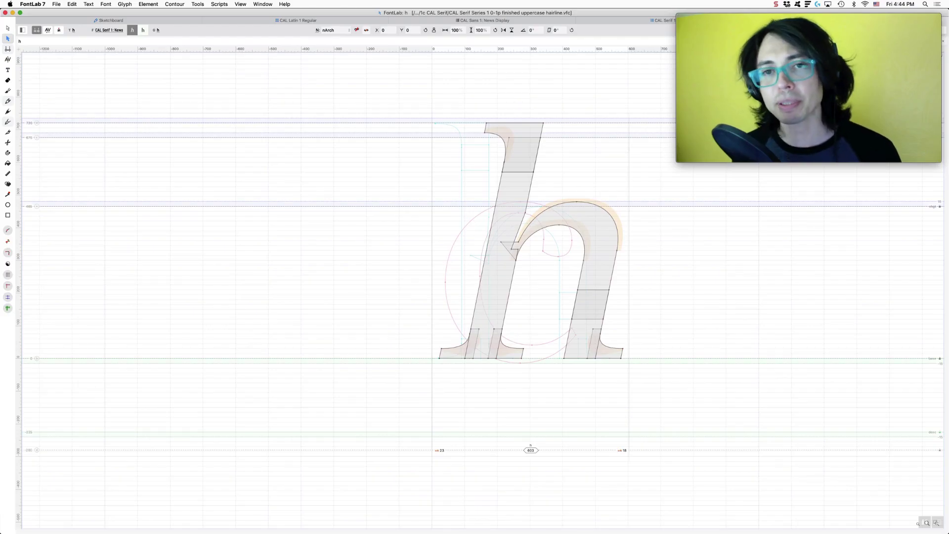
- Undo the slant on the h in FontLab and slant it by 11.3099325° from the baseline origin, including anchors
key("super+z")
key("ctrl+alt+shift+a")
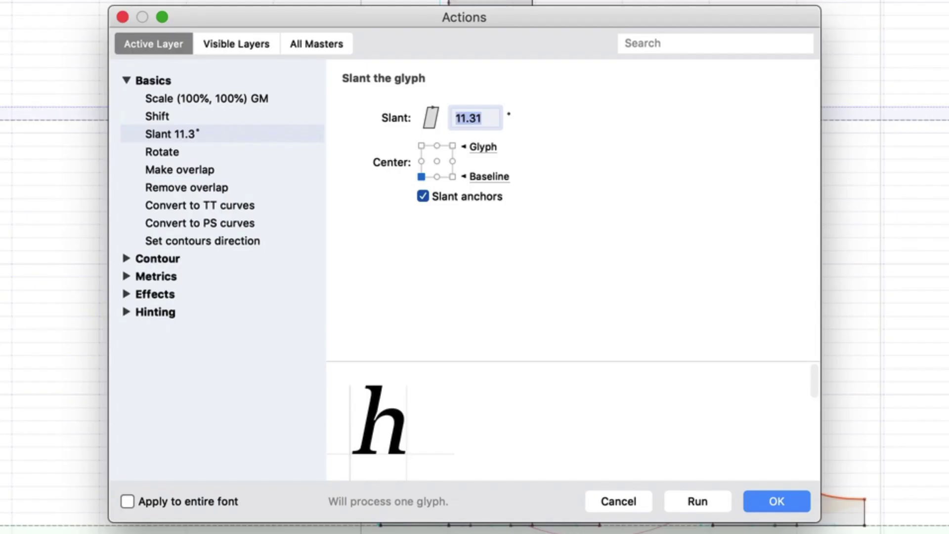
type("11.3099325")
key("super+a")
left_click(466, 118)
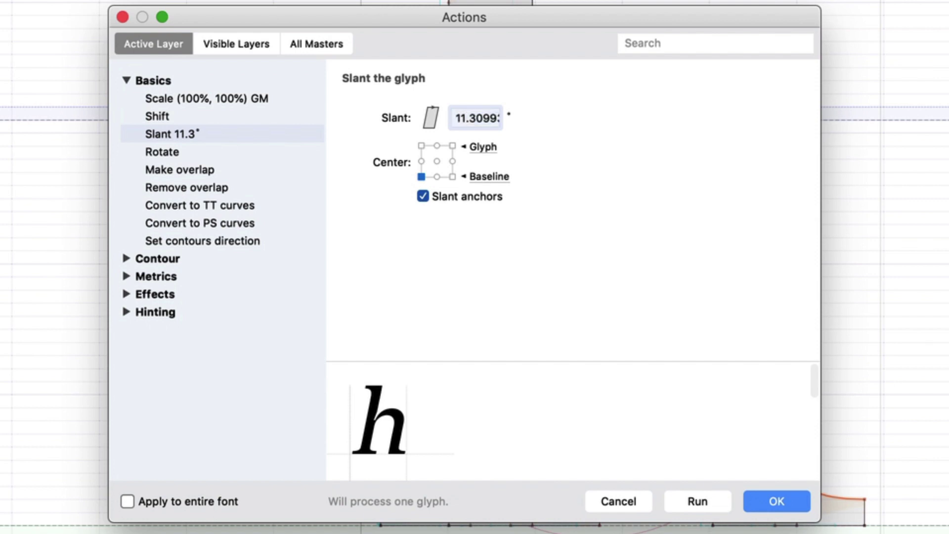
left_click_drag(482, 118, 499, 118)
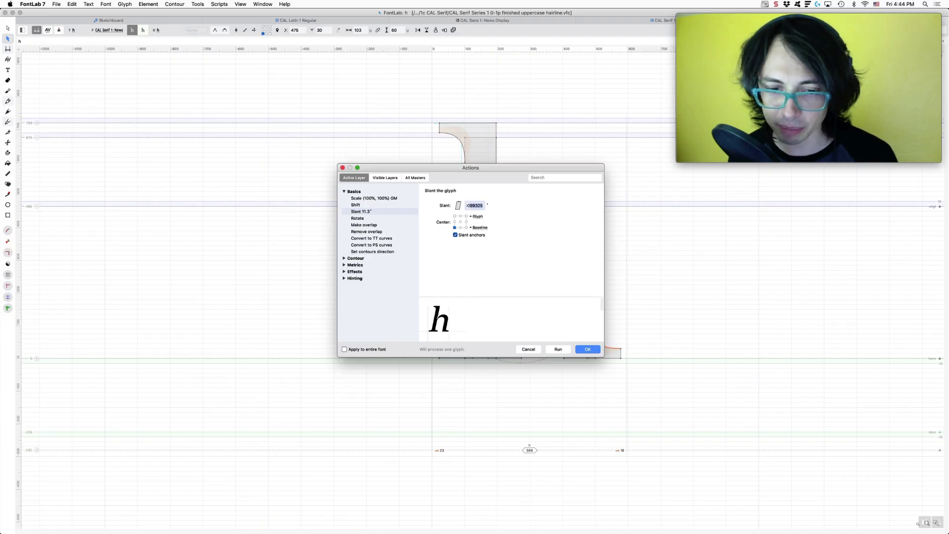
key("Return")
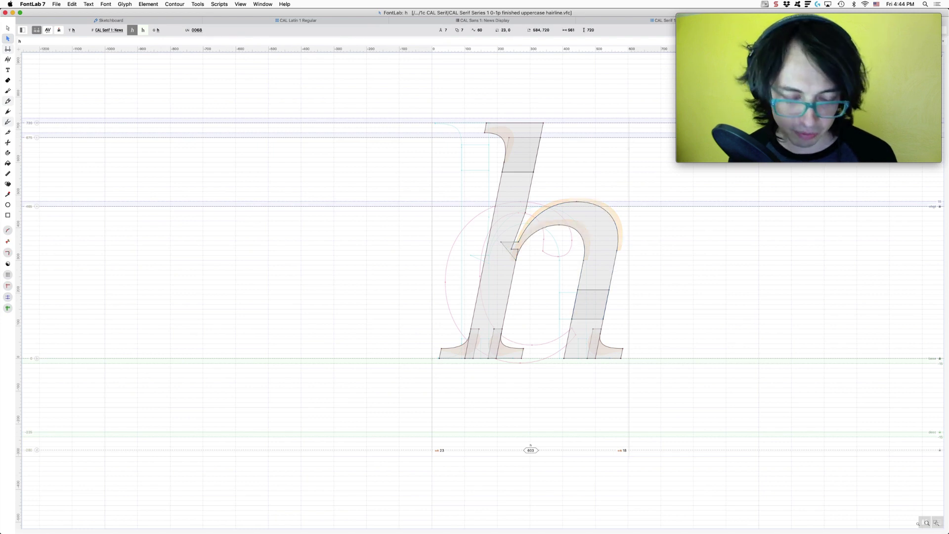
- Turn off Preview Rounding for contour coordinates and examine the coordinates of the node on the slanted stem's upper outer edge
key("alt+shift+super+v")
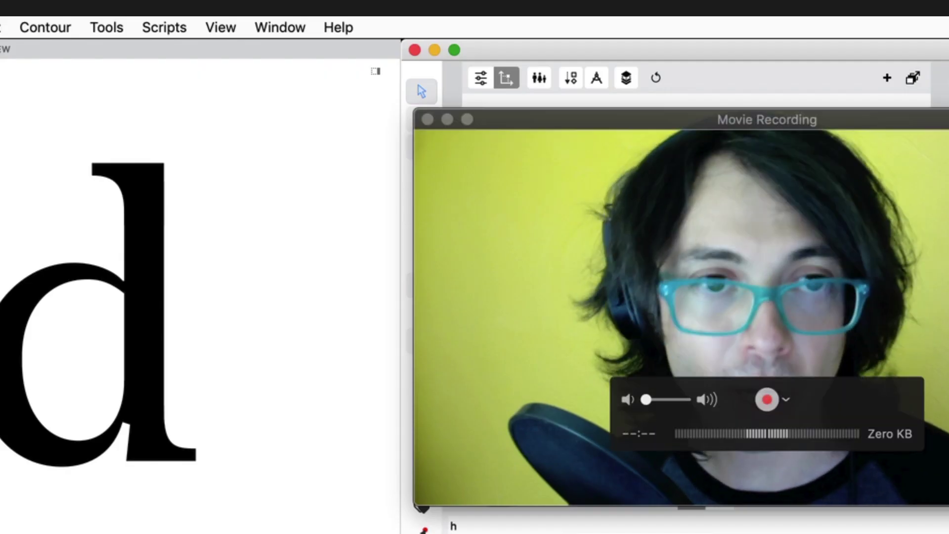
left_click(2, 28)
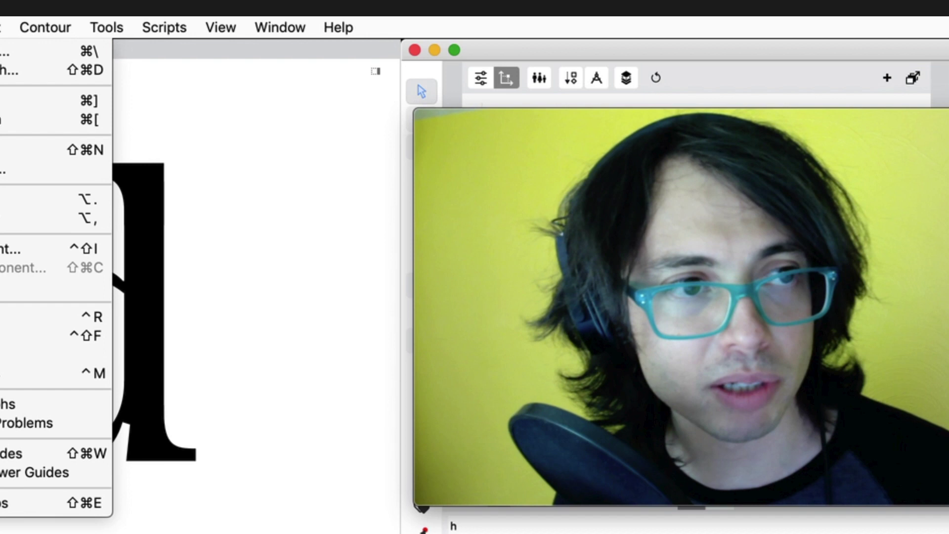
mouse_move(45, 27)
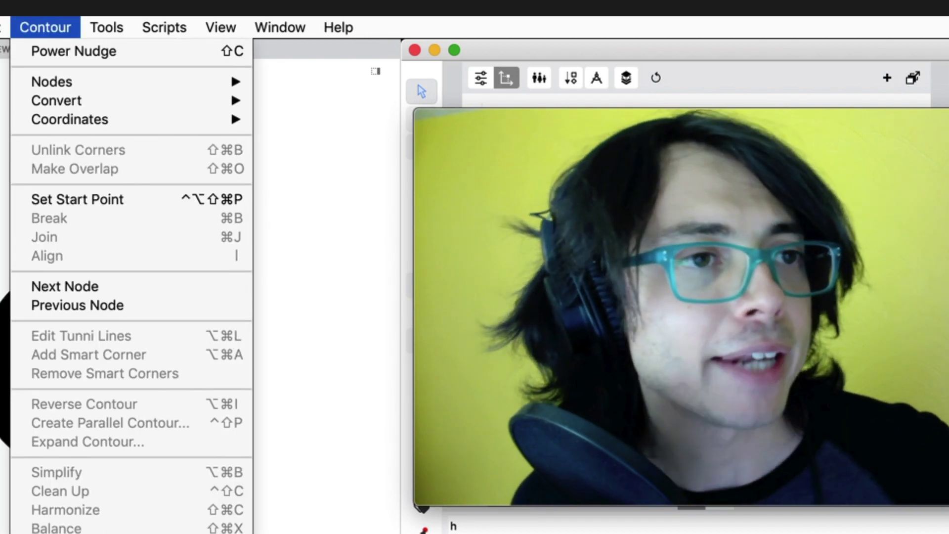
mouse_move(69, 119)
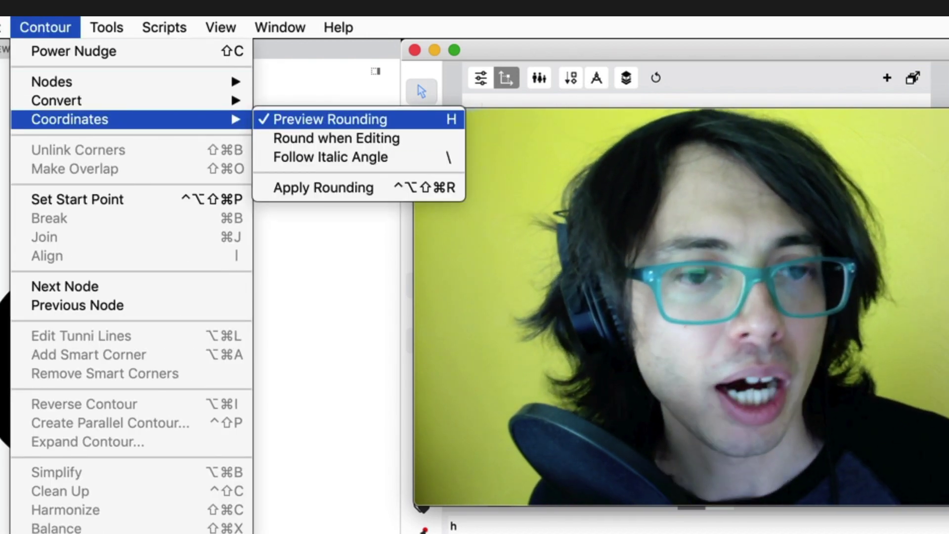
left_click(331, 119)
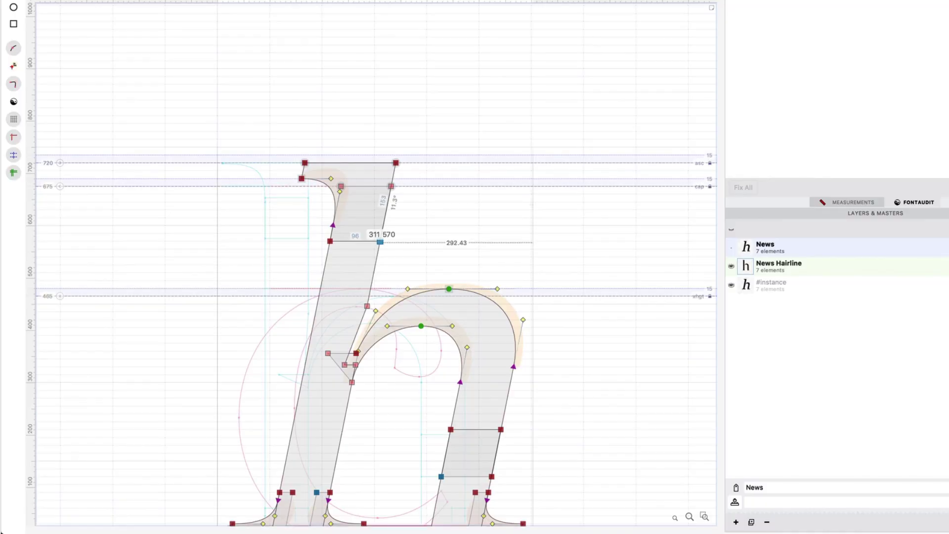
key("z")
key("z")
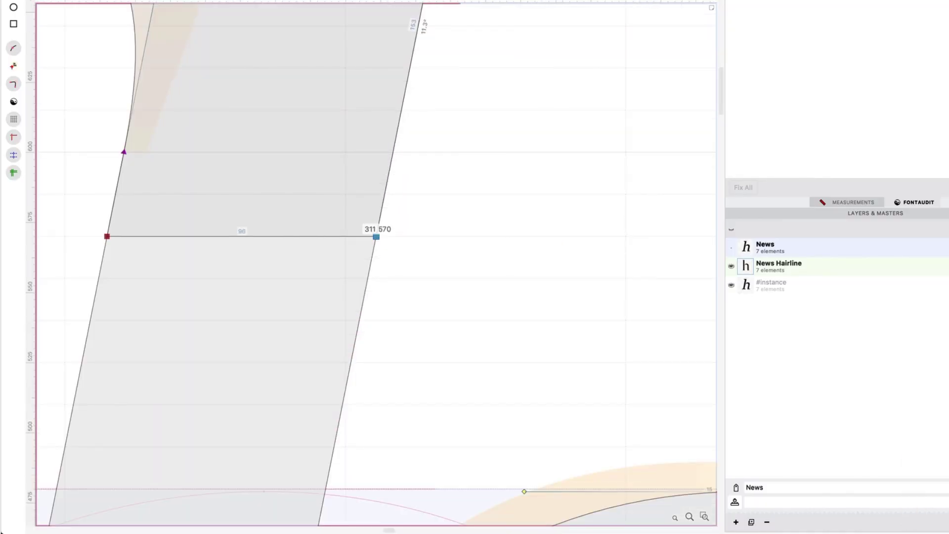
key("x")
key("x")
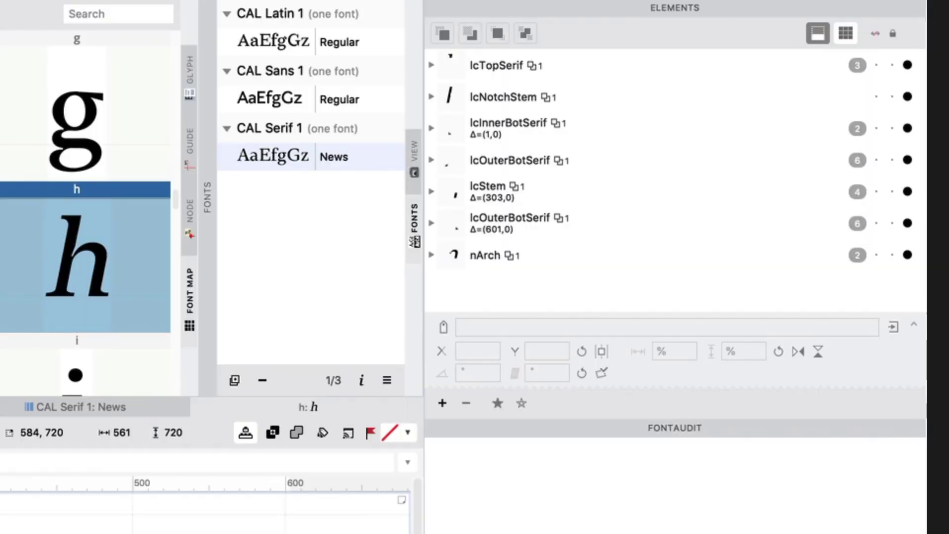
- Select the lcTopSerif element of the h and check its slant value
key("super+minus")
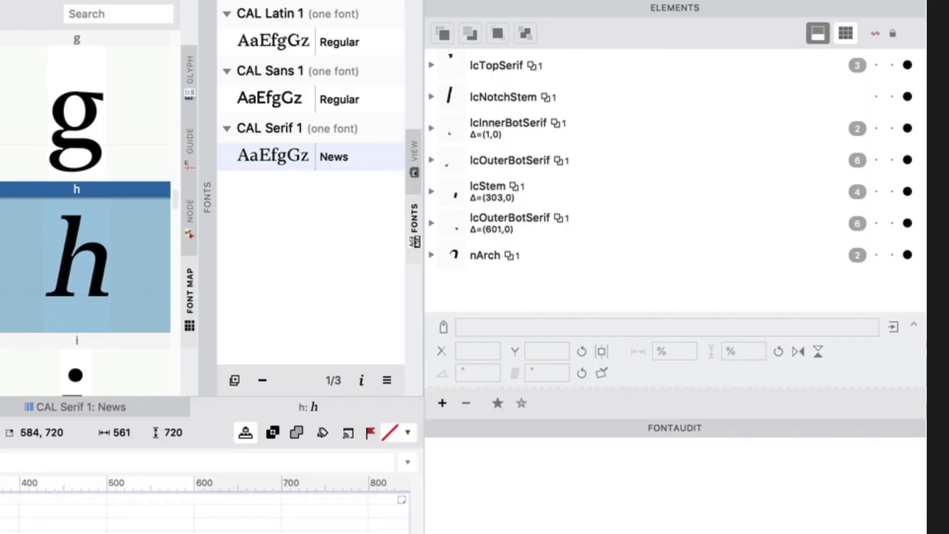
scroll(208, 509, "up", 2)
left_click(509, 65)
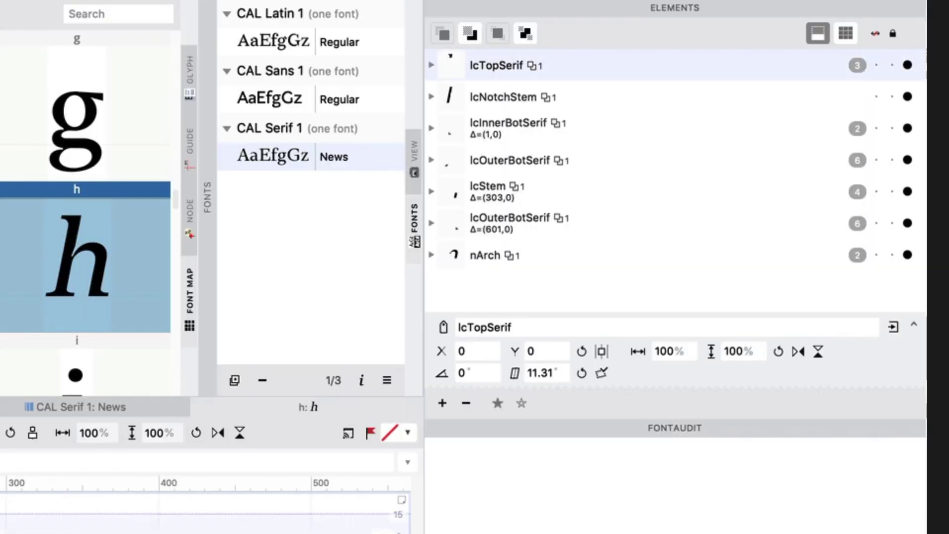
- Inspect the exact slant angle of the lcTopSerif element without changing it
left_click(527, 372)
key("Escape")
left_click(509, 65)
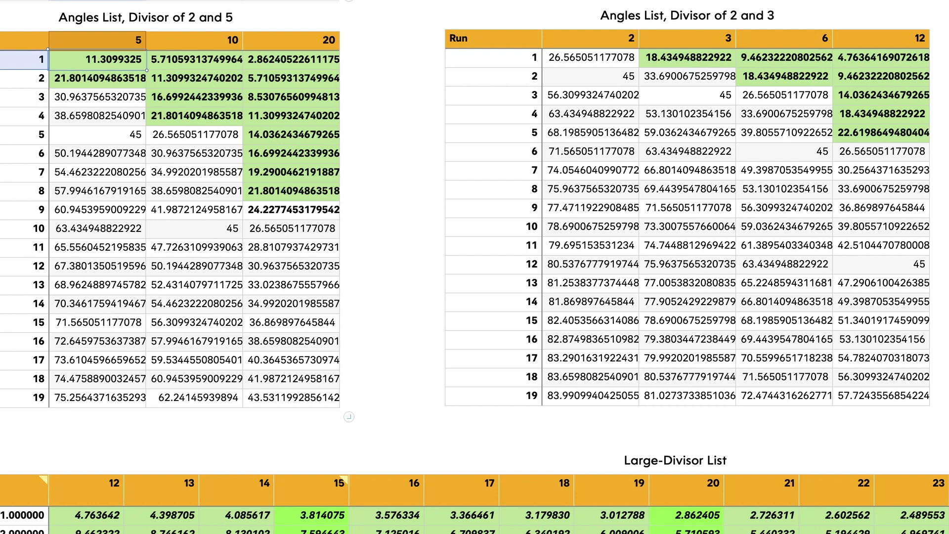
- In the spreadsheet, examine the divisor 20 angles for runs 1 to 8 in the Divisor of 2 and 5 list
left_click(291, 191)
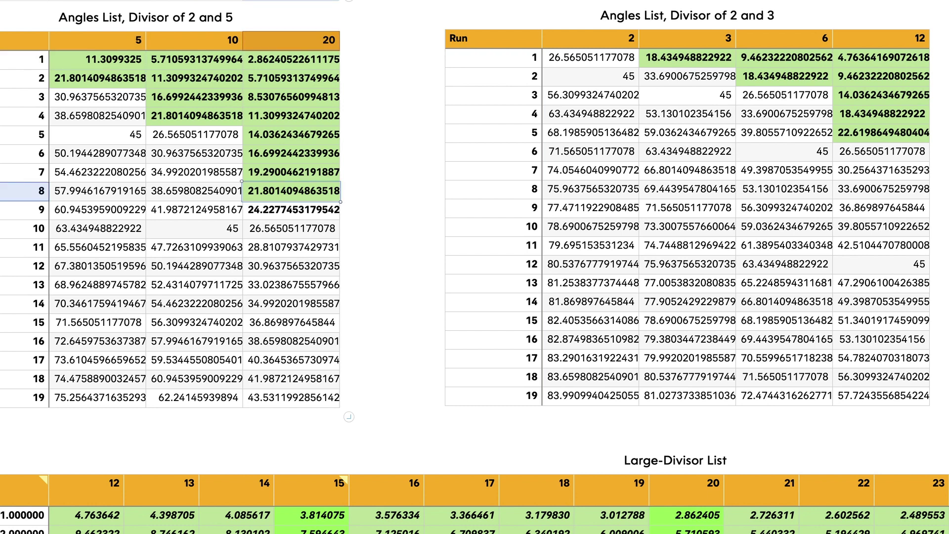
key("Up")
key("Up")
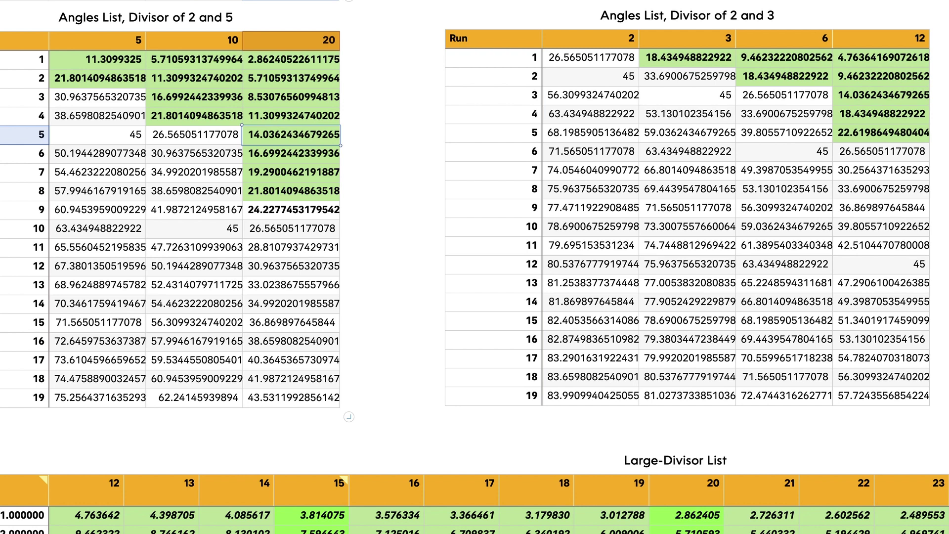
key("Up")
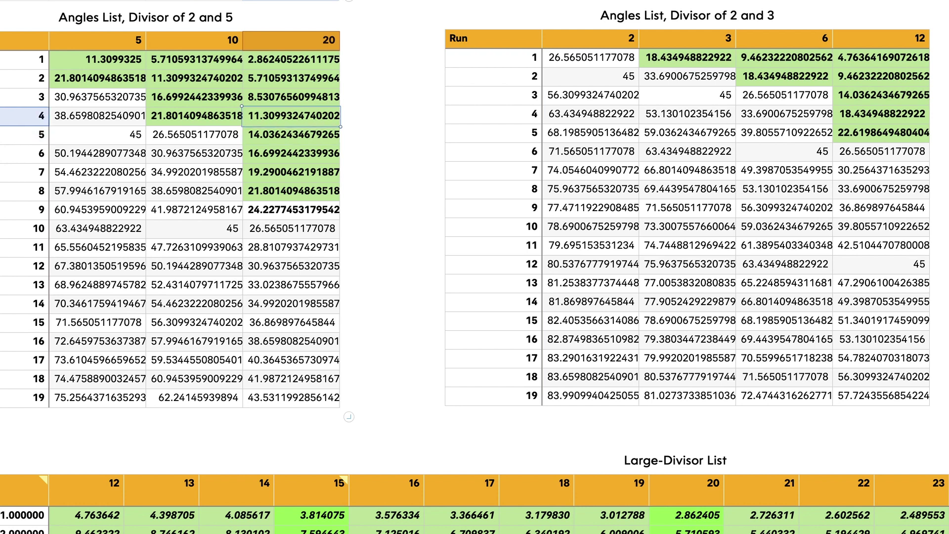
key("Up")
key("Up")
key("Up")
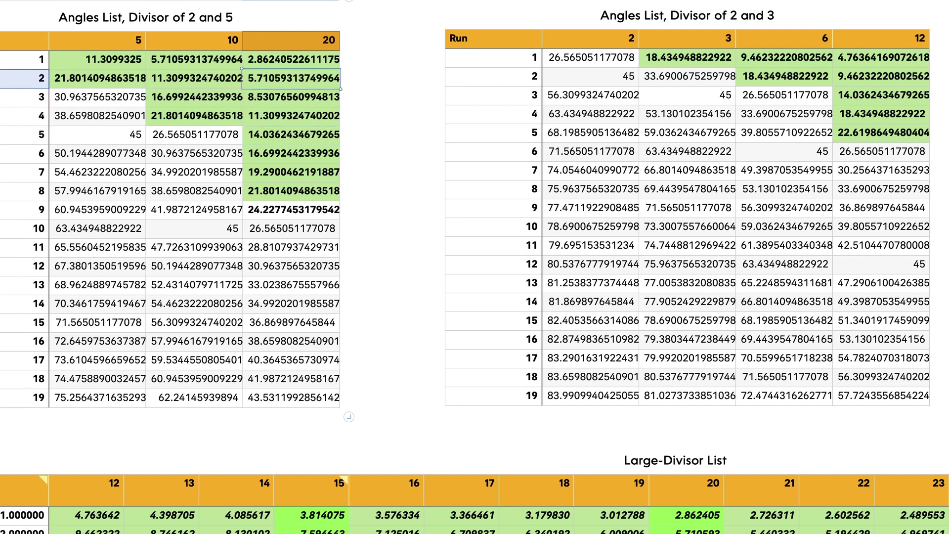
key("Down")
key("Down")
key("Down")
key("Down")
key("Down")
key("Down")
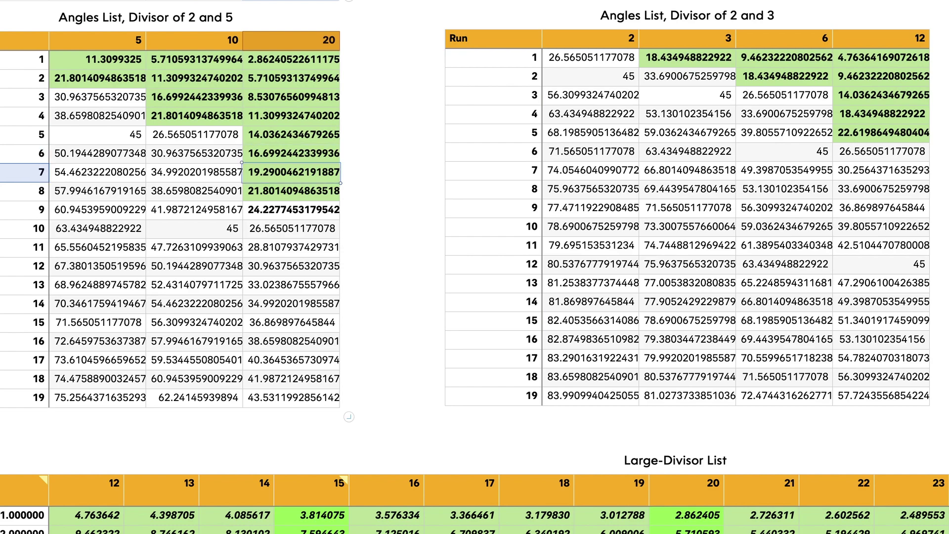
key("Up")
key("Up")
scroll(475, 267, "down", 5)
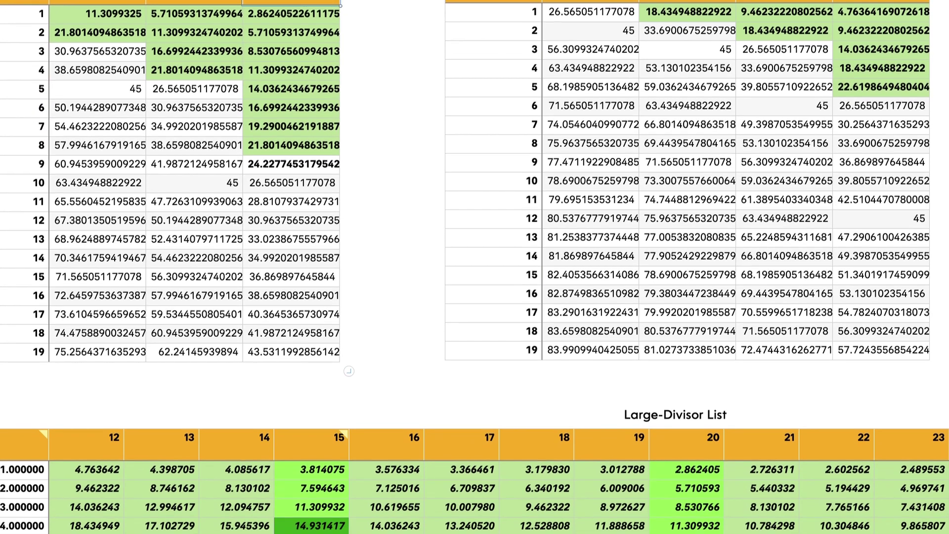
scroll(475, 267, "down", 1)
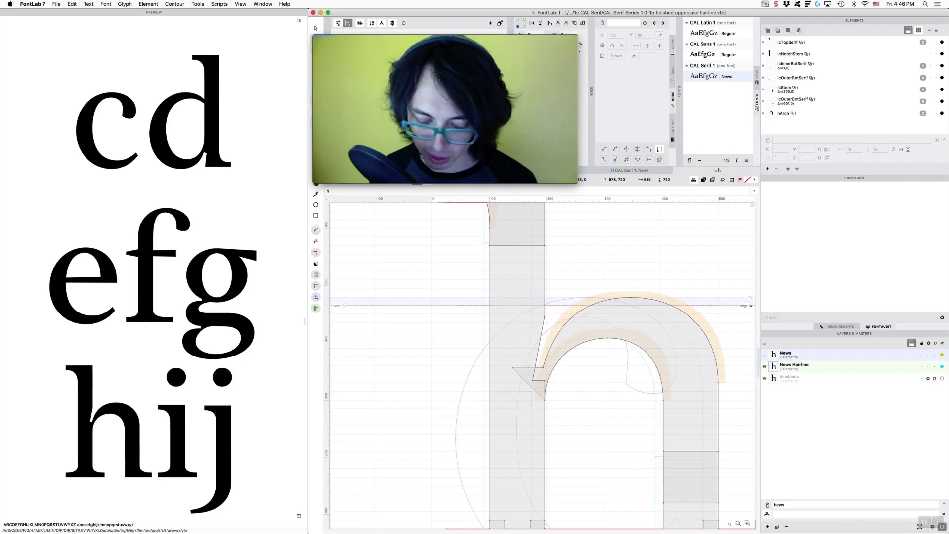
- Switch to FontLab and open the Grid settings in the preferences
key("super+comma")
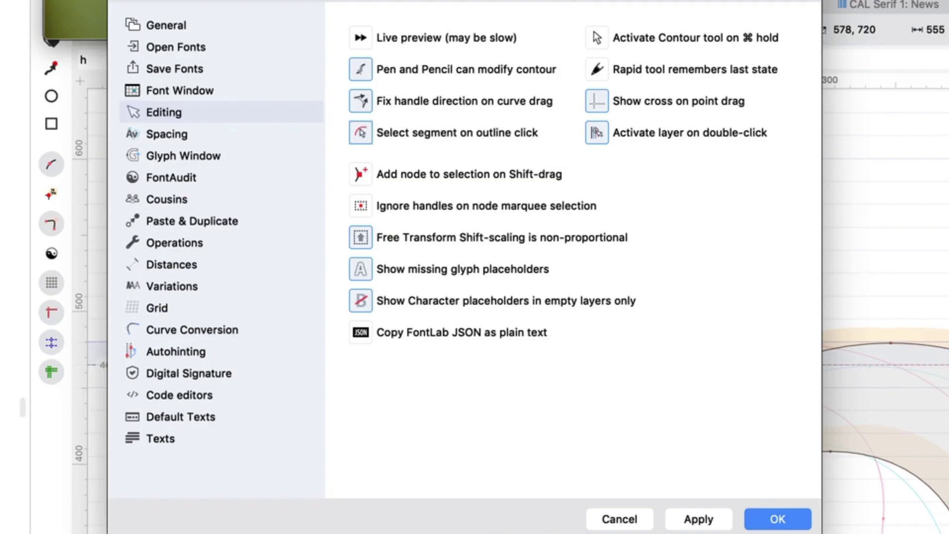
left_click(364, 325)
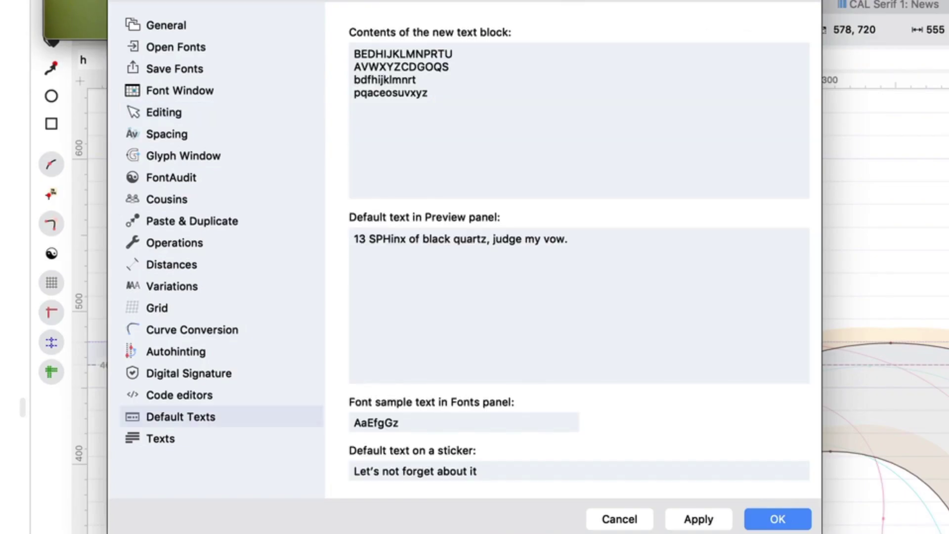
key("Up")
key("Up")
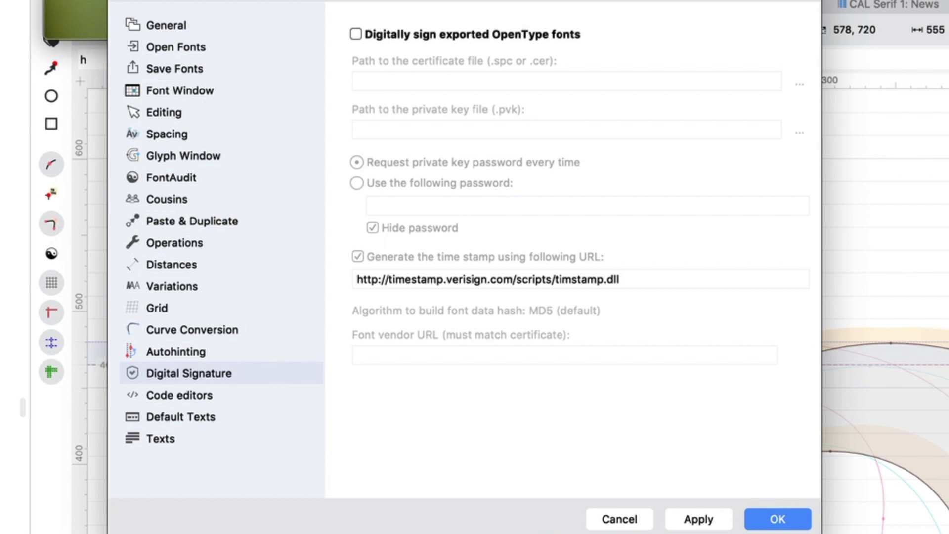
key("Up")
key("Up")
key("Up")
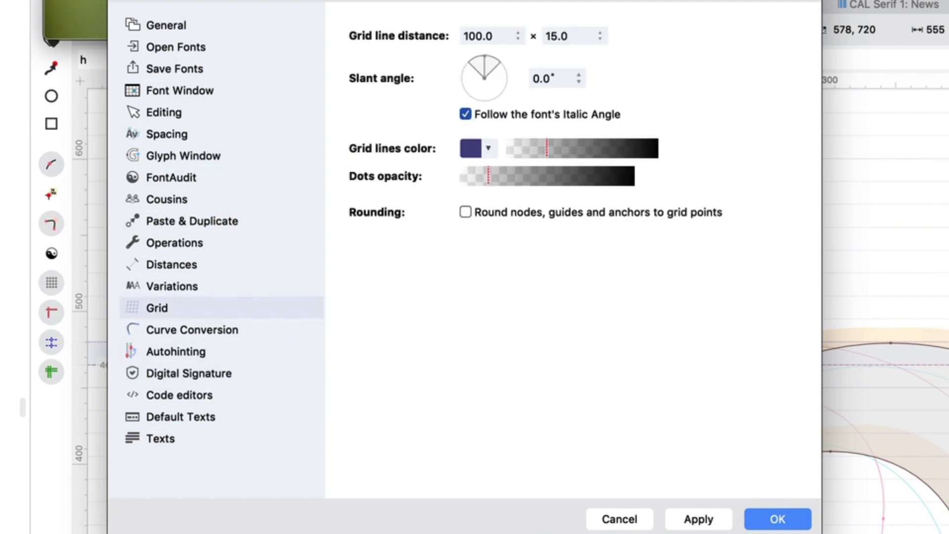
- Set the grid line distance to 50 × 20 and apply it to the glyph window
key("Tab")
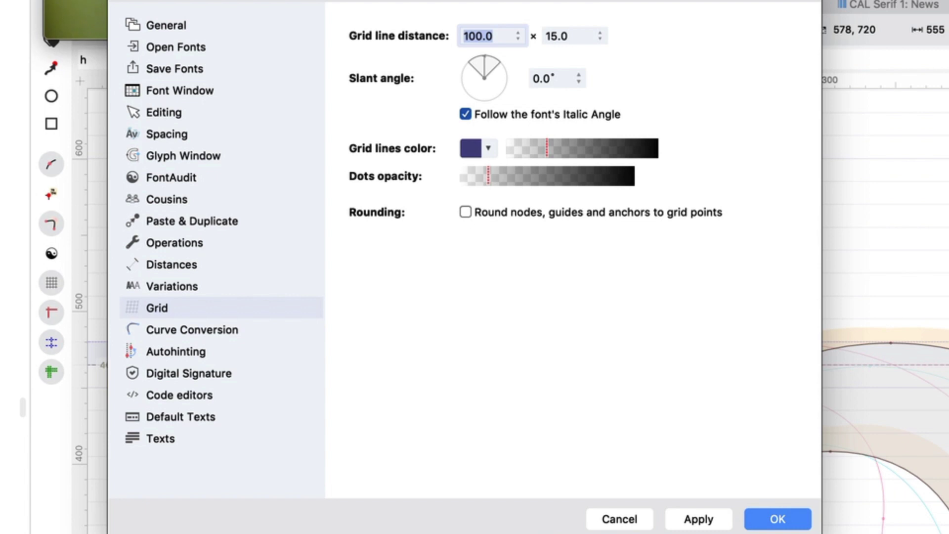
left_click(492, 36)
key("shift+Left")
key("Right")
key("Right")
left_click(485, 36)
key("BackSpace")
key("BackSpace")
key("BackSpace")
type("50")
key("Tab")
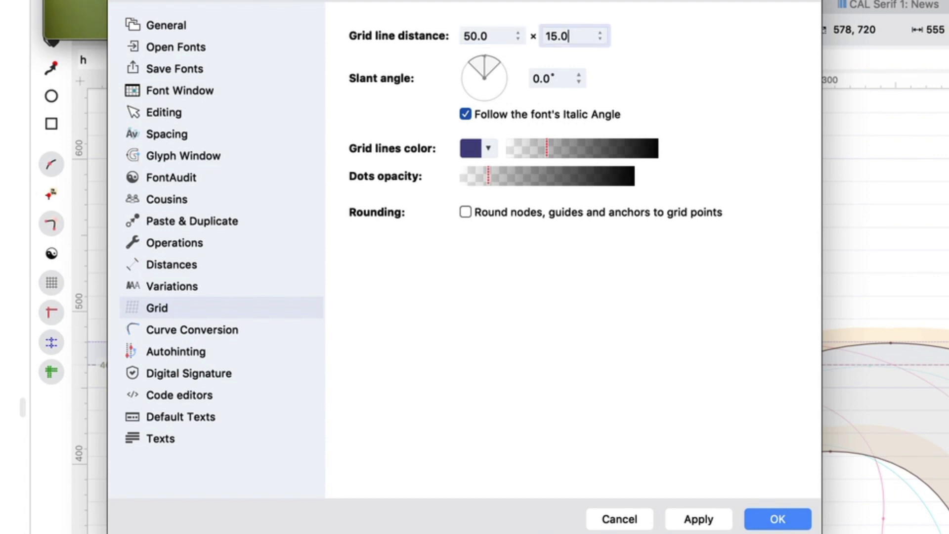
type("20")
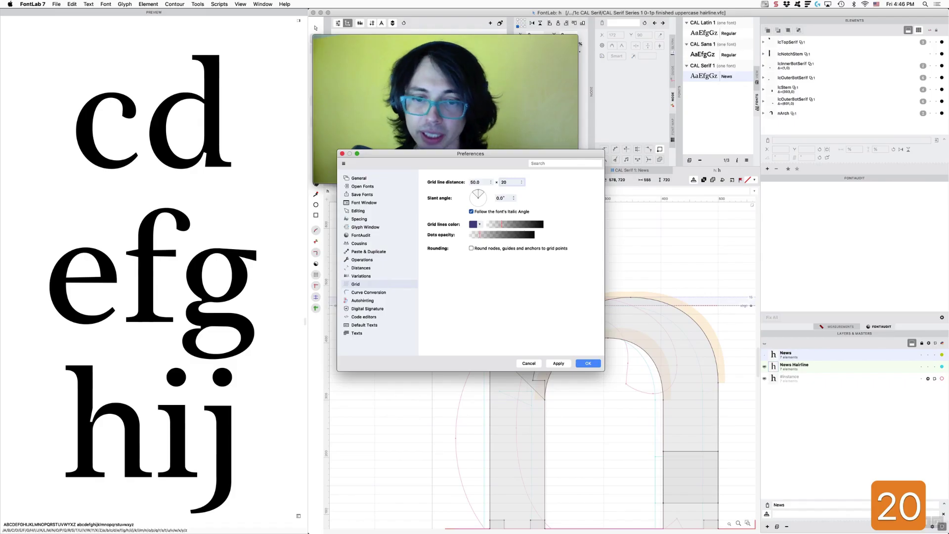
left_click(558, 363)
left_click(587, 363)
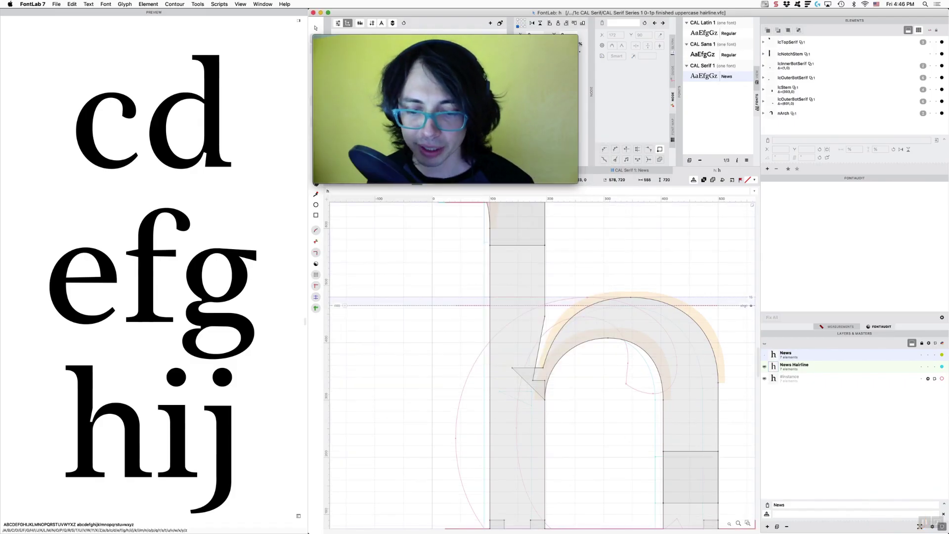
- Examine how the new grid lines fall against the stems, arch and bottom serifs of the h
scroll(542, 364, "down", 5)
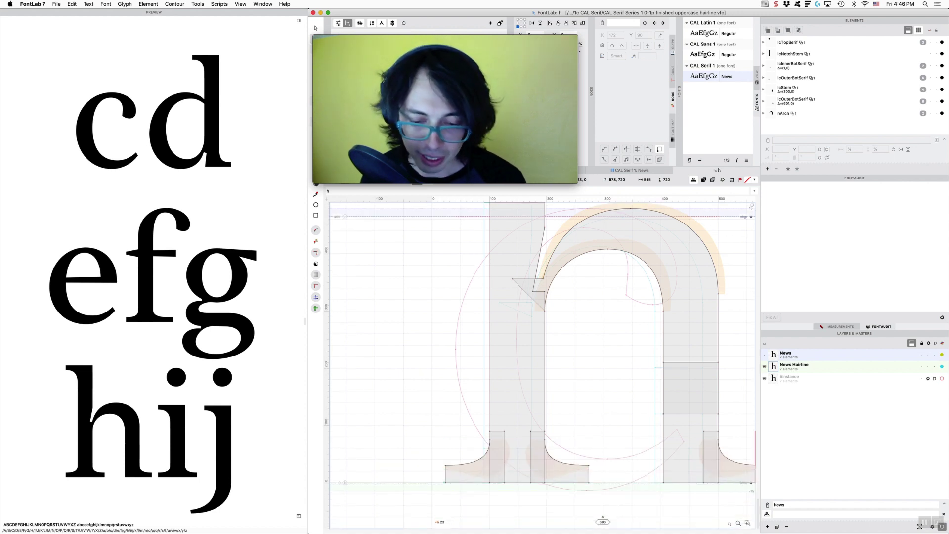
key("grave")
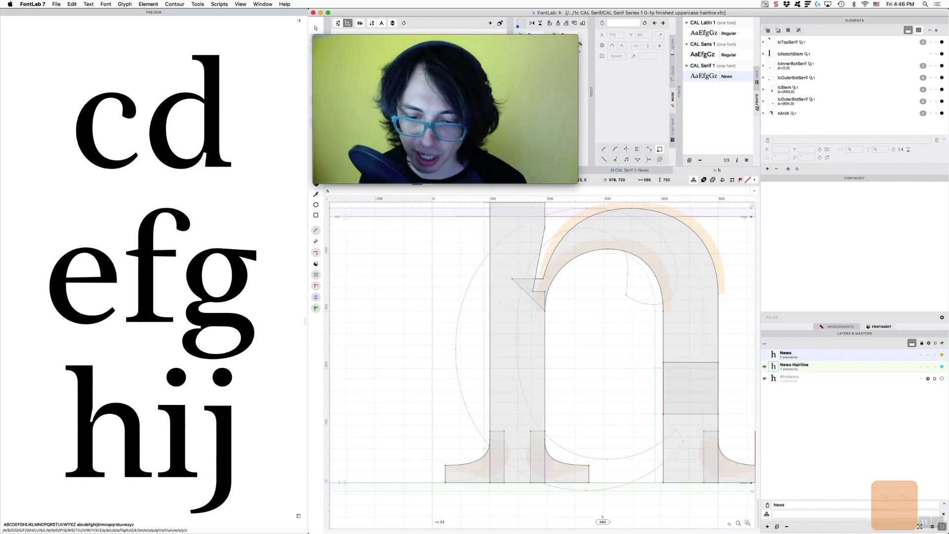
key("z")
key("z")
key("z")
key("x")
key("x")
key("x")
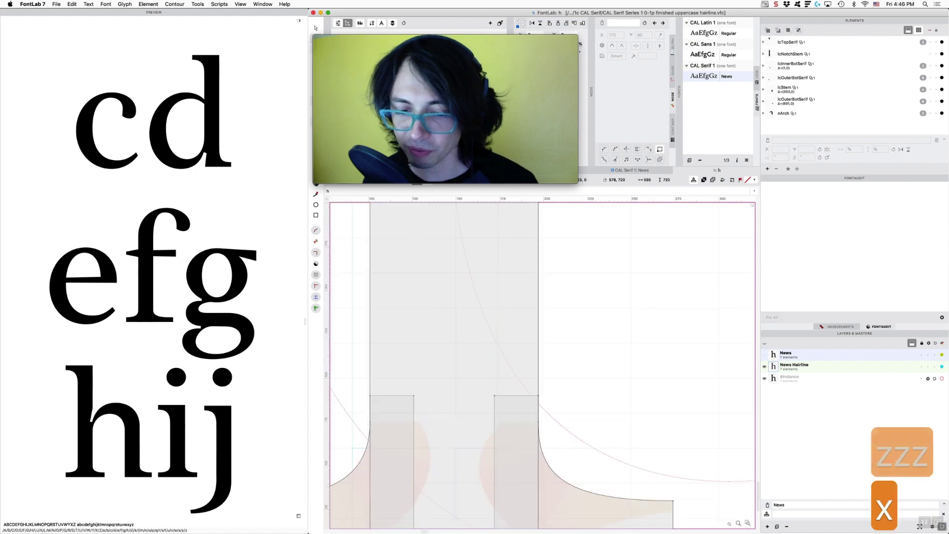
key("x")
key("z")
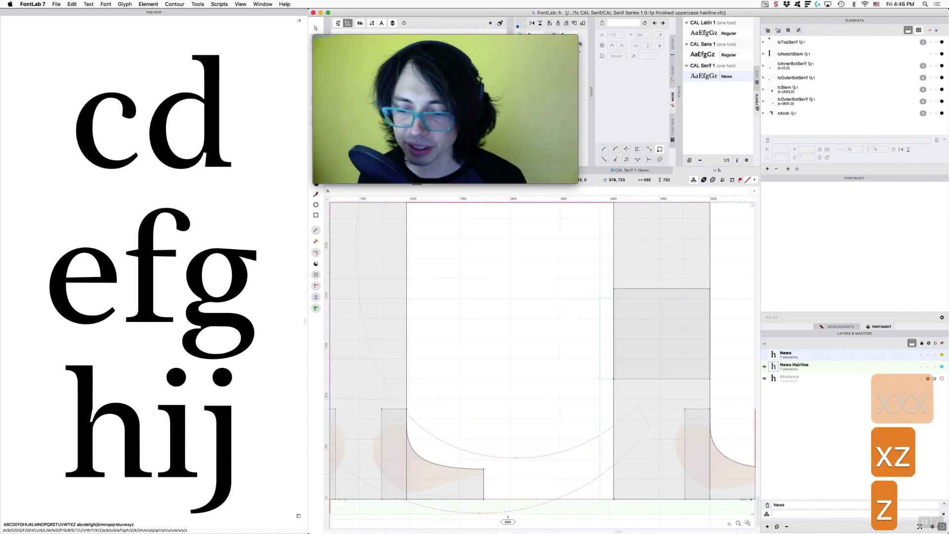
key("x")
key("x")
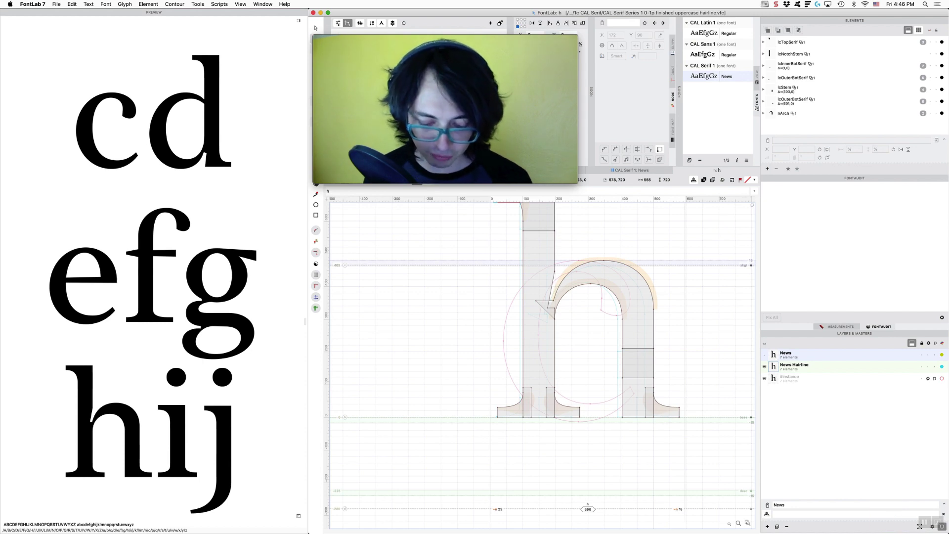
- Set the second grid line distance value to 15 in the Grid preferences, keeping the first at 50
key("super+comma")
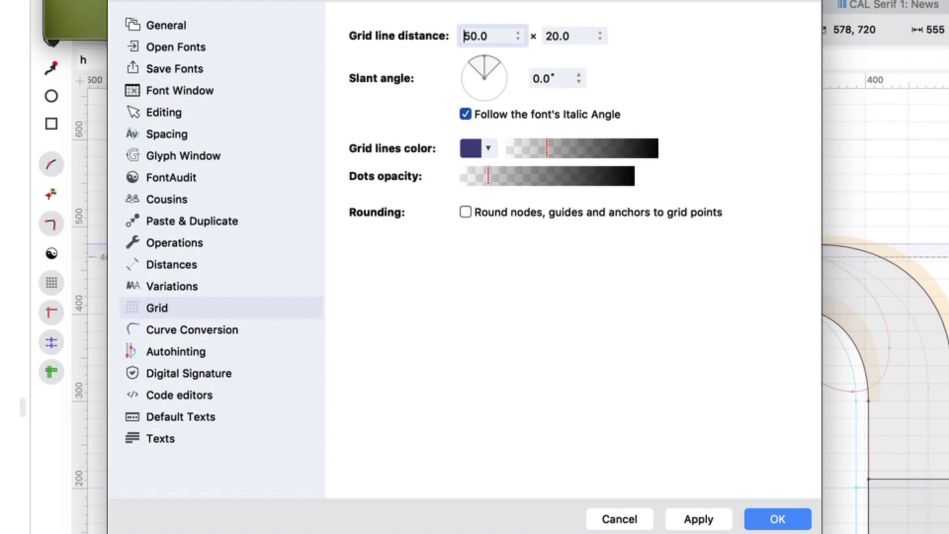
key("Tab")
type("15")
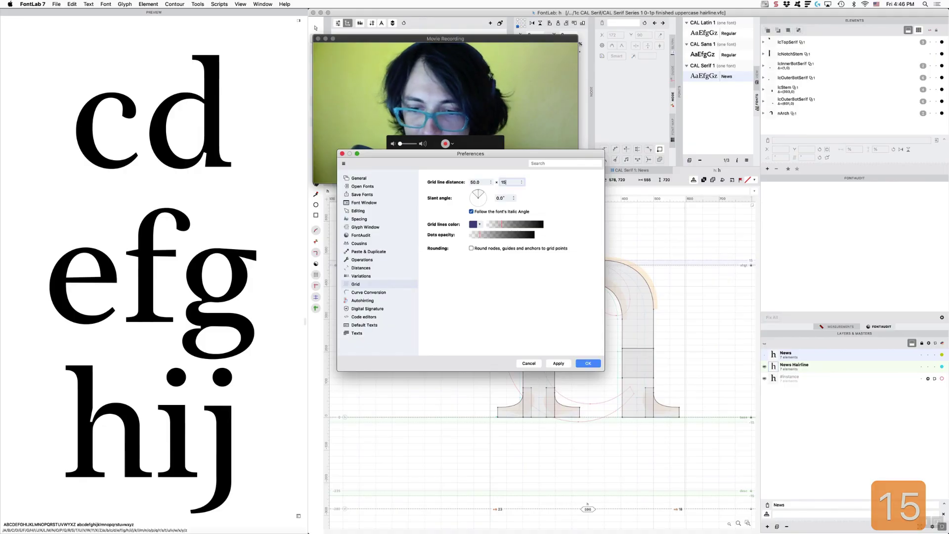
key("Return")
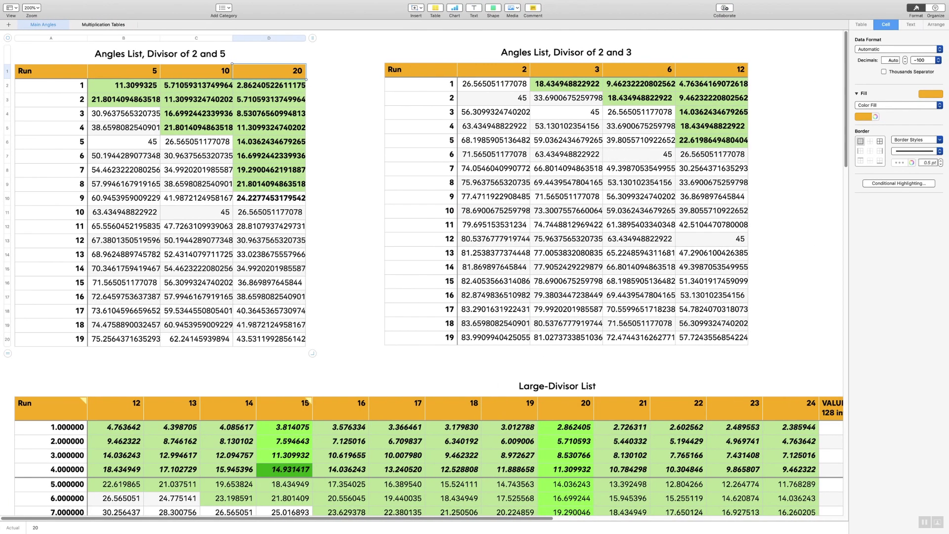
- In the spreadsheet's Large-Divisor List, examine the divisor 15 angles for runs 1 to 5
scroll(423, 276, "down", 5)
scroll(422, 277, "up", 5)
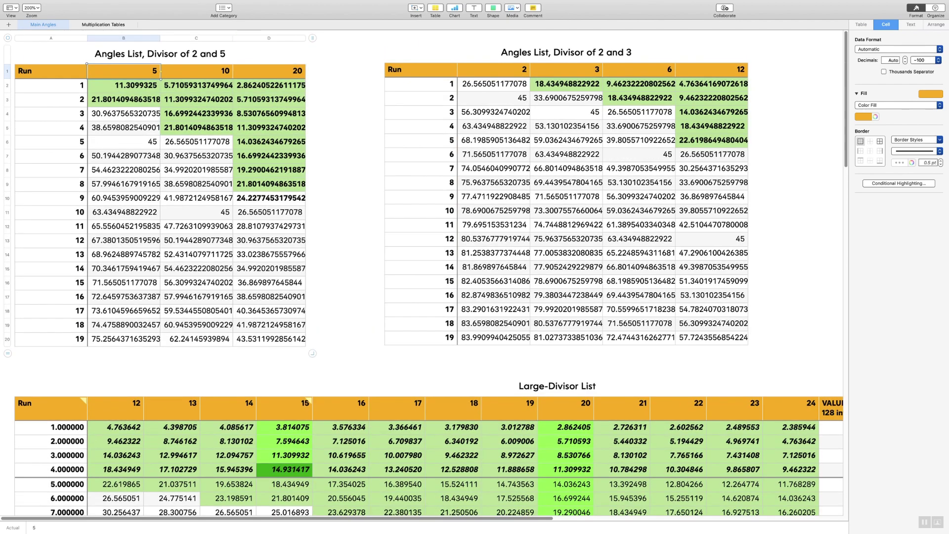
scroll(425, 286, "down", 5)
scroll(425, 286, "down", 2)
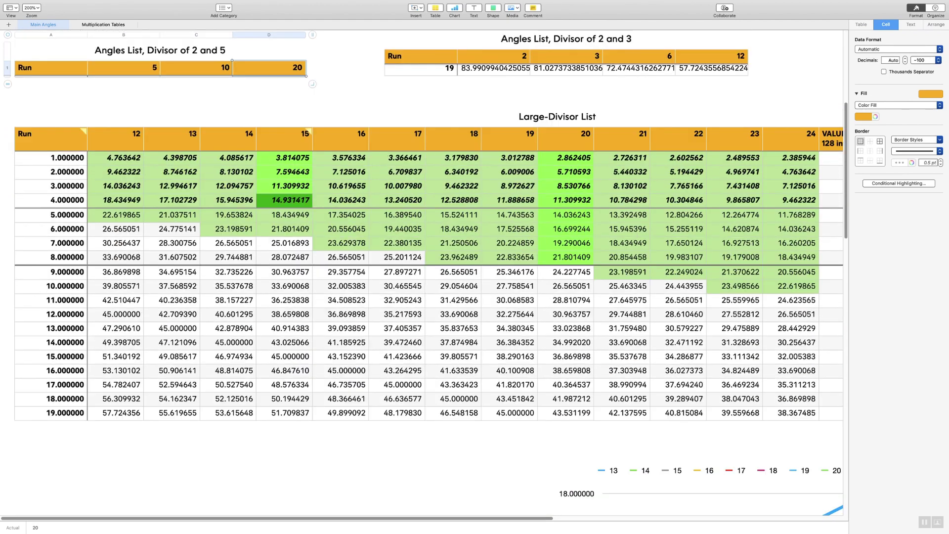
left_click(284, 138)
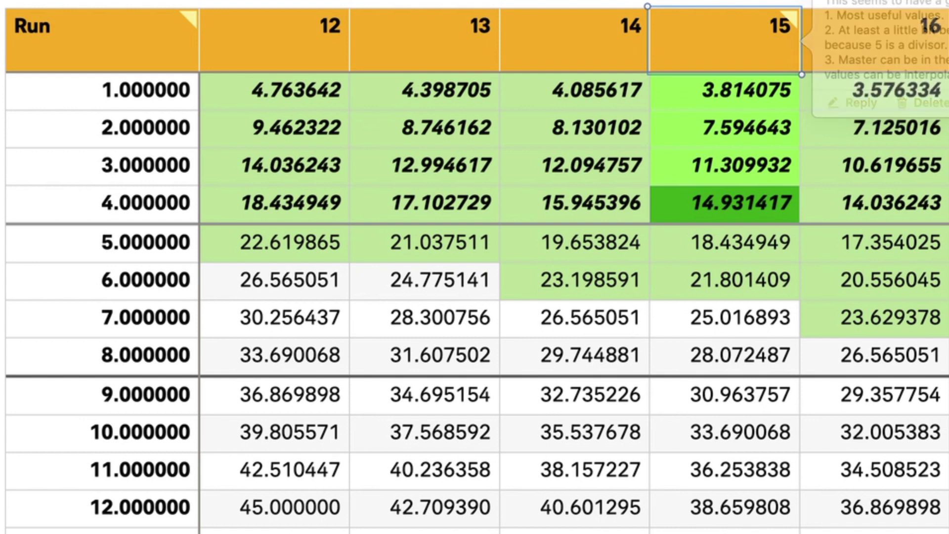
left_click(724, 90)
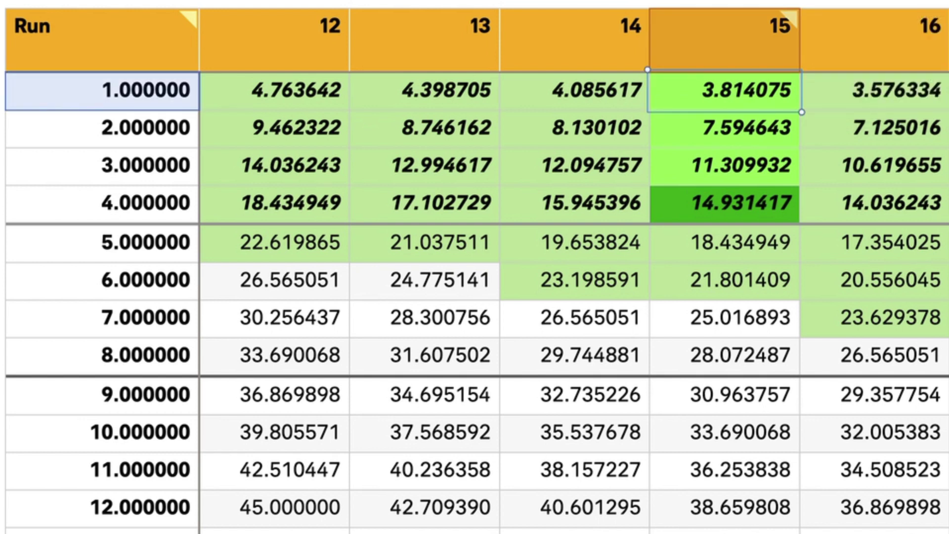
left_click(724, 128)
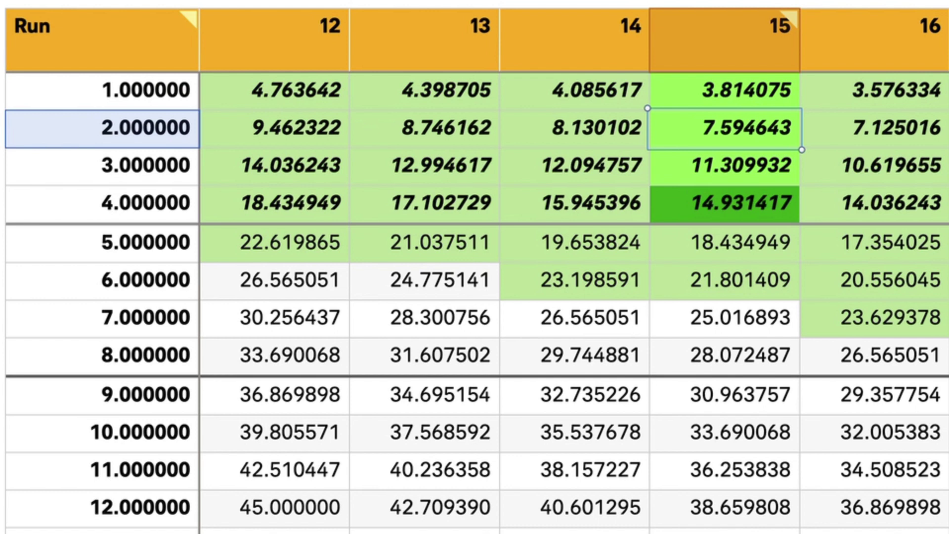
left_click(724, 165)
left_click(724, 203)
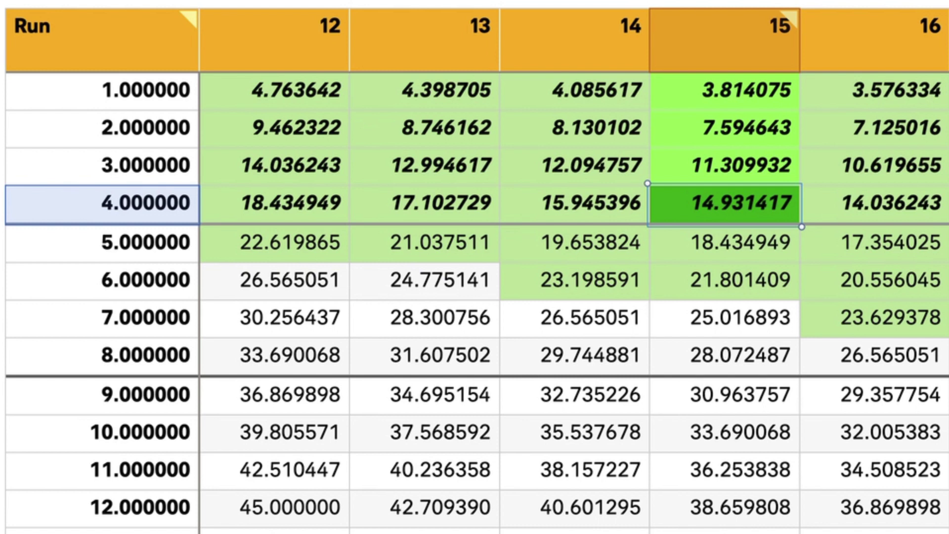
left_click(724, 242)
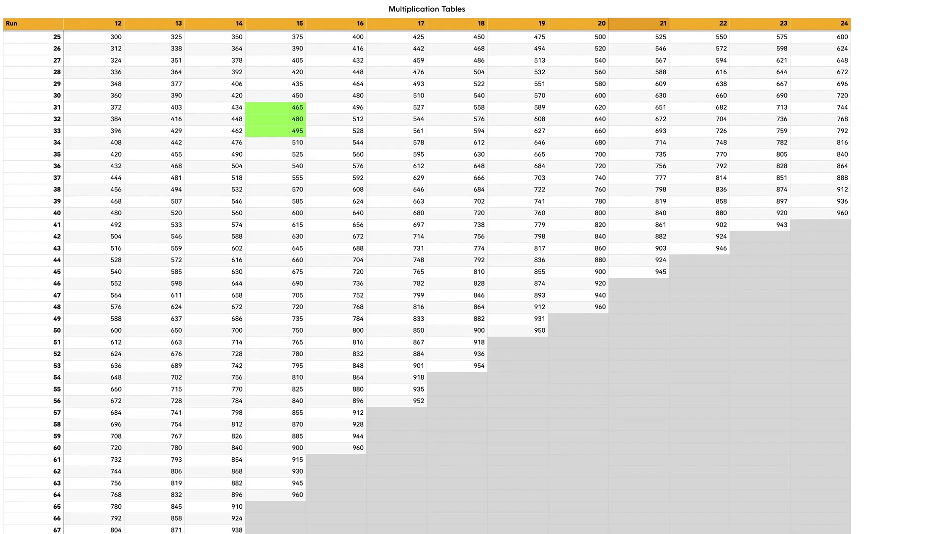
- Select the 20 column of the Multiplication Tables down to 960 and examine its multiples
scroll(427, 282, "up", 6)
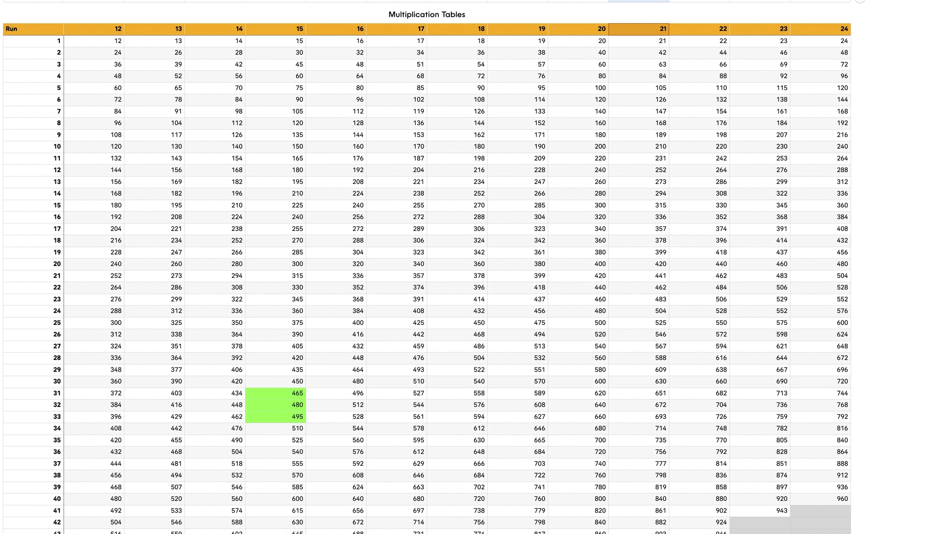
left_click(578, 2)
scroll(427, 267, "down", 5)
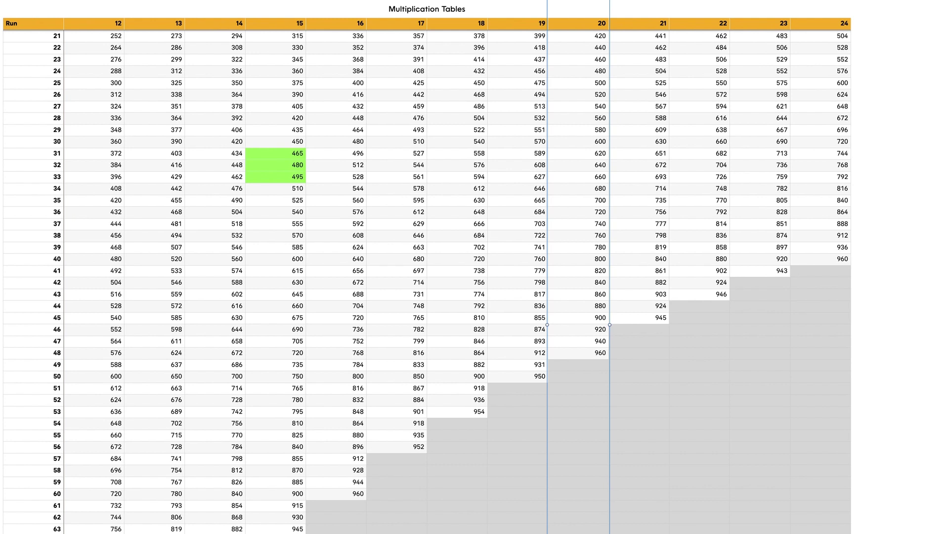
left_click(578, 353, "shift")
scroll(579, 282, "down", 1)
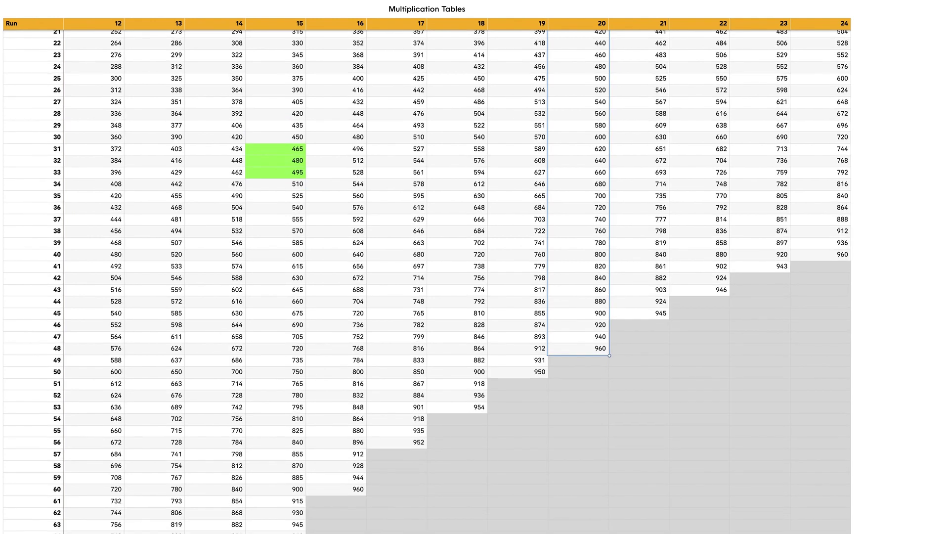
scroll(427, 267, "up", 5)
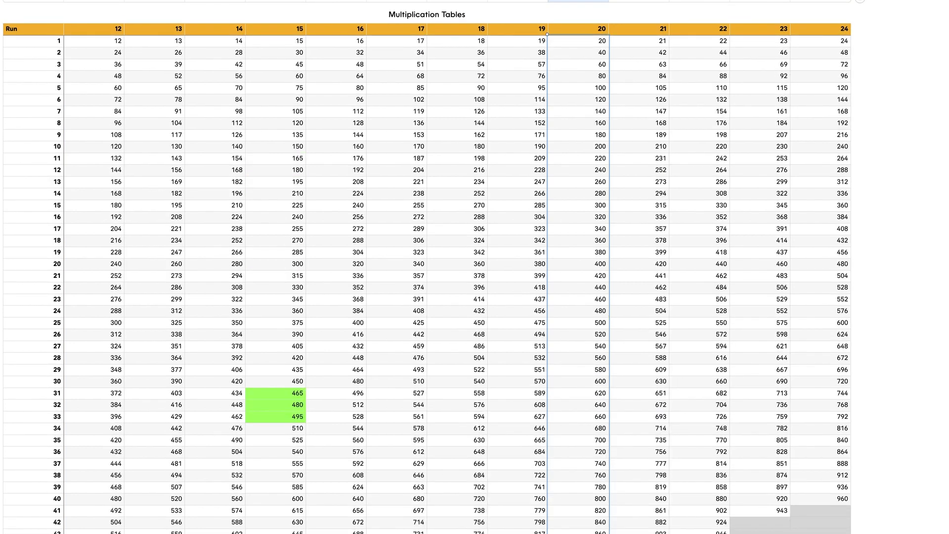
- Select the 15 column of the Multiplication Tables from run 1 down to 960 and examine its multiples
scroll(427, 267, "down", 3)
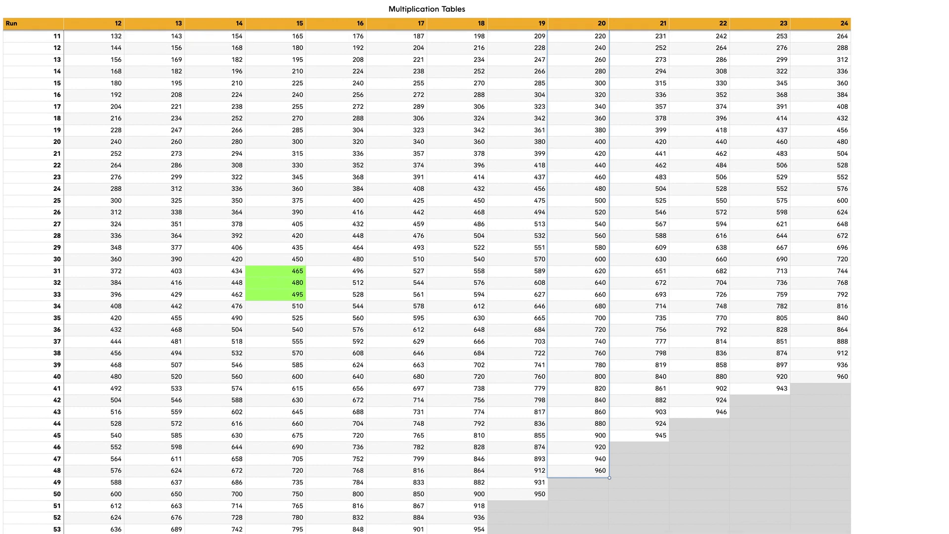
scroll(427, 267, "up", 3)
scroll(427, 267, "down", 10)
scroll(427, 267, "up", 10)
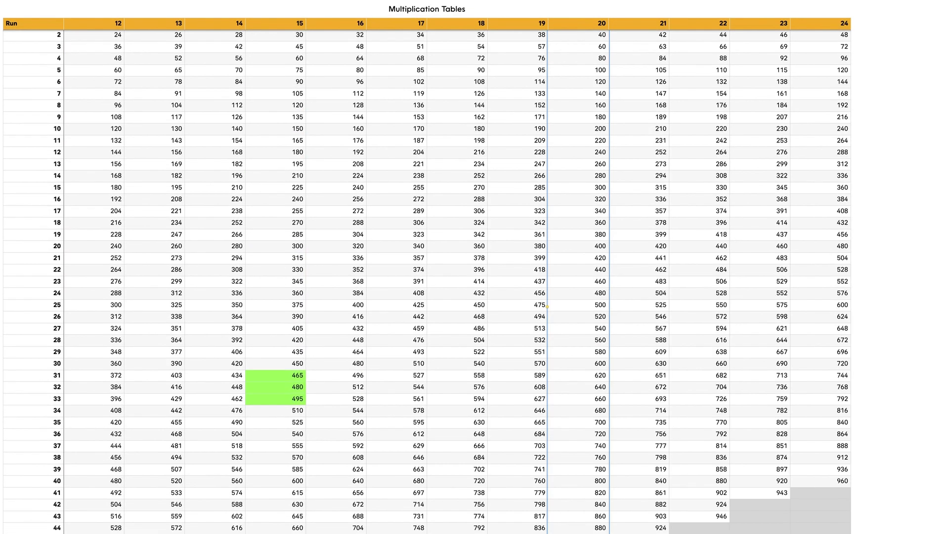
scroll(427, 267, "down", 5)
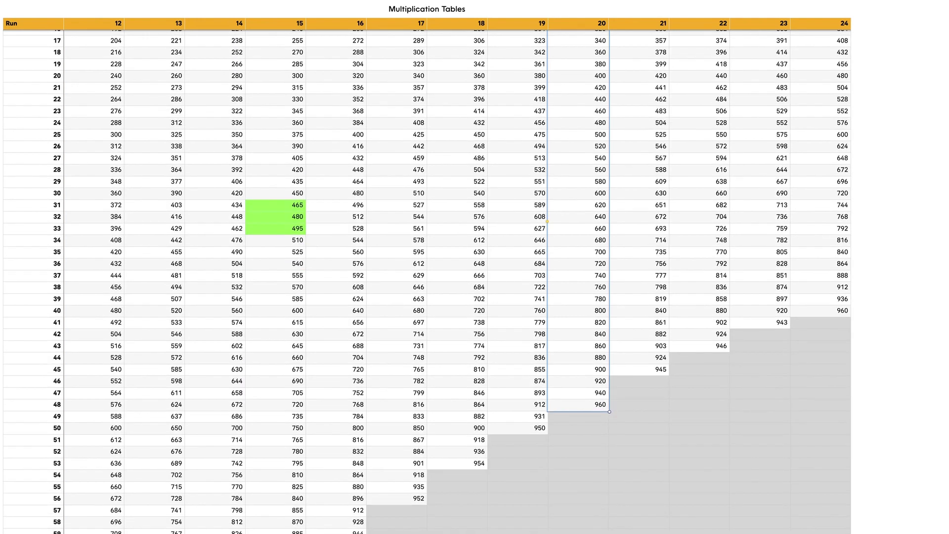
scroll(427, 267, "up", 6)
left_click(275, 41)
scroll(427, 267, "down", 12)
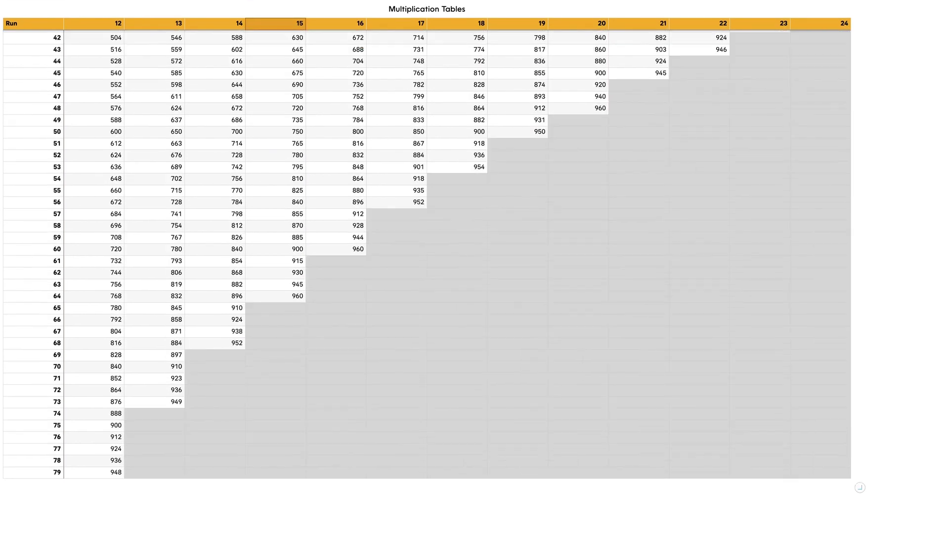
left_click(276, 296, "shift")
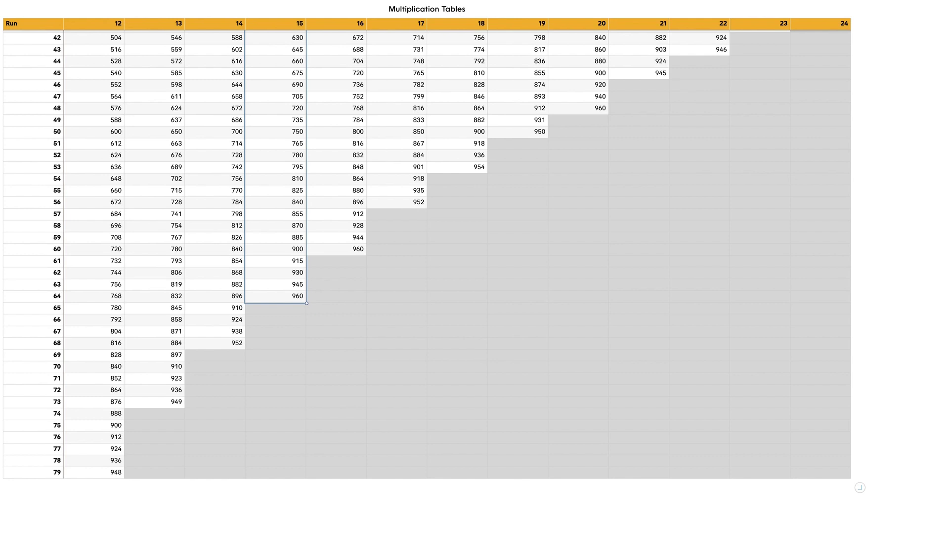
scroll(427, 272, "up", 3)
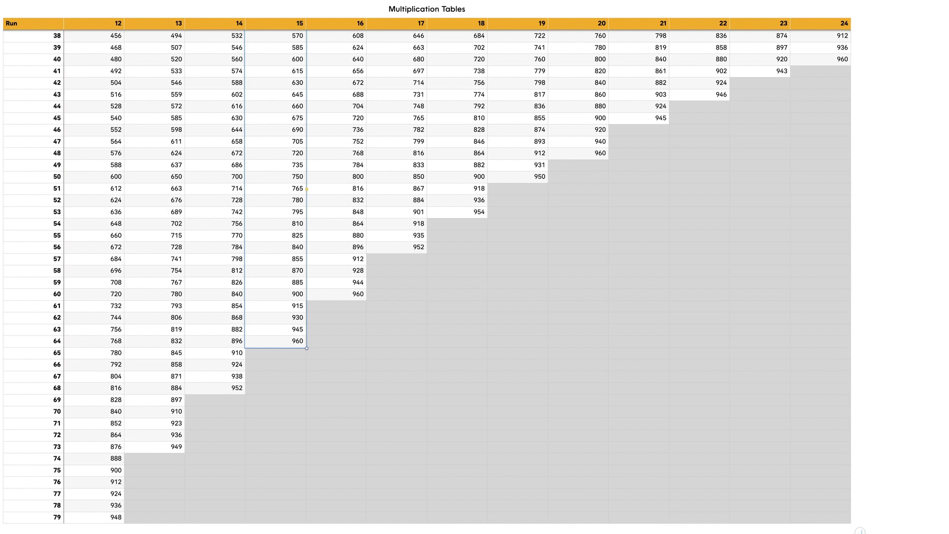
- Pick out individual multiples in the 13 column of the Multiplication Tables, from 572 down to 949
left_click(154, 106)
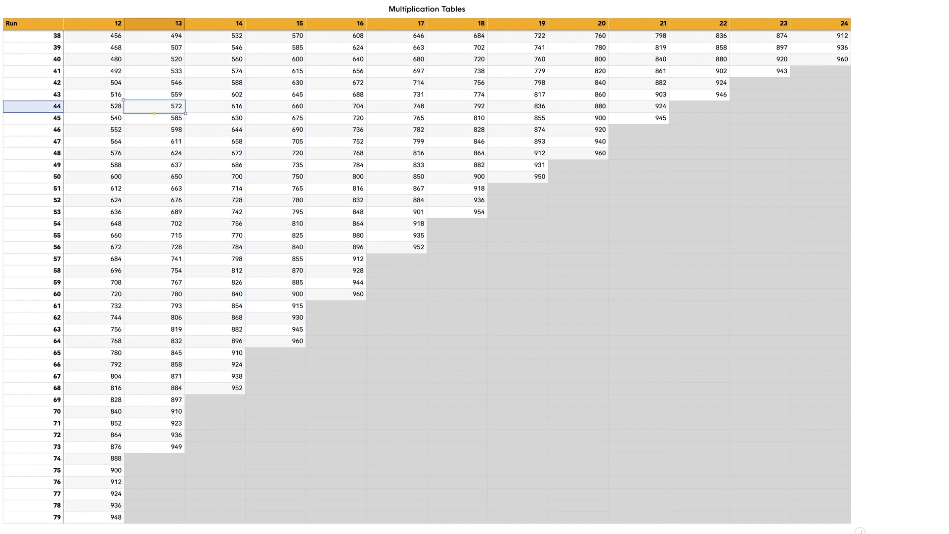
scroll(427, 272, "down", 6)
left_click(154, 249)
left_click(155, 284)
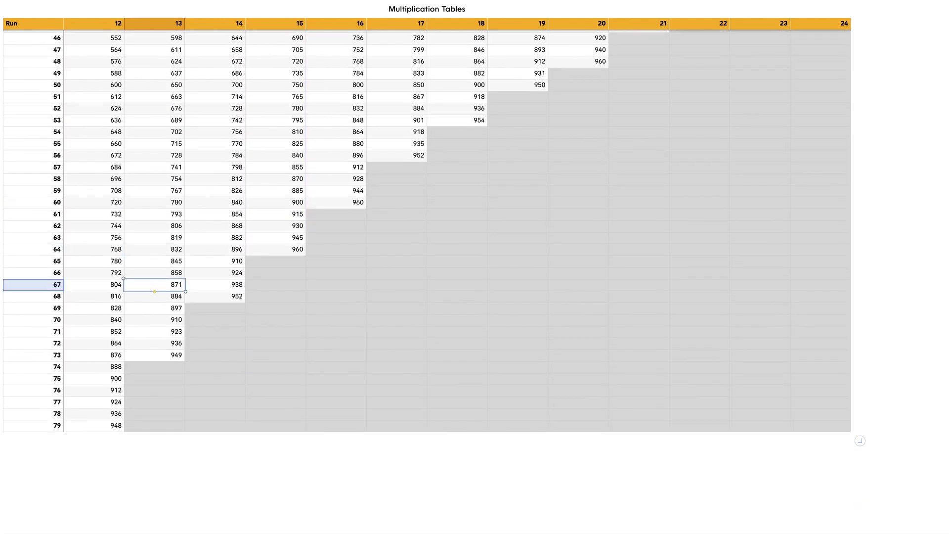
left_click(155, 308)
left_click(155, 331)
left_click(154, 343)
left_click(155, 354)
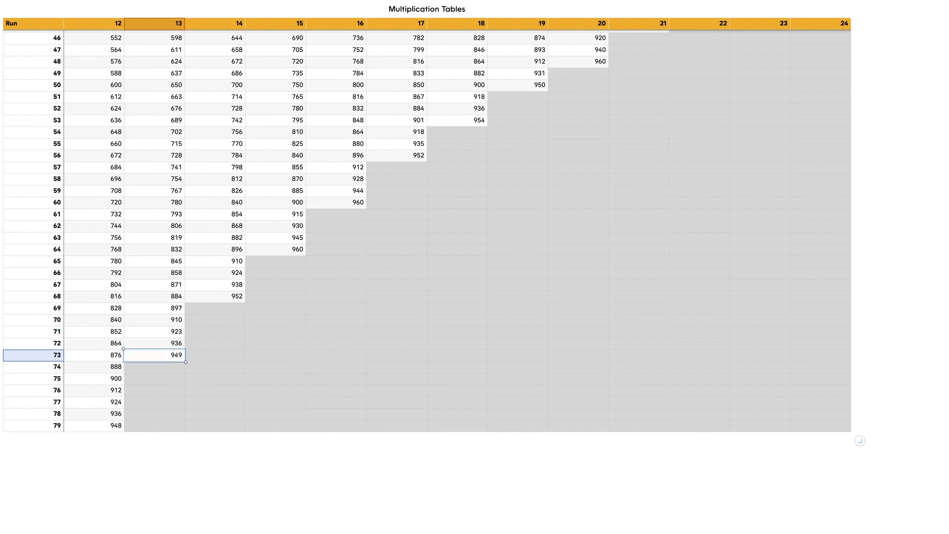
- Walk down the 13 column one multiple at a time, starting near its first runs
scroll(427, 272, "up", 15)
left_click(155, 100)
key("Down")
key("Down")
key("Down")
key("Down")
key("Down")
key("Down")
key("Down")
key("Down")
key("Down")
key("Down")
key("Down")
key("Down")
key("Down")
key("Down")
key("Down")
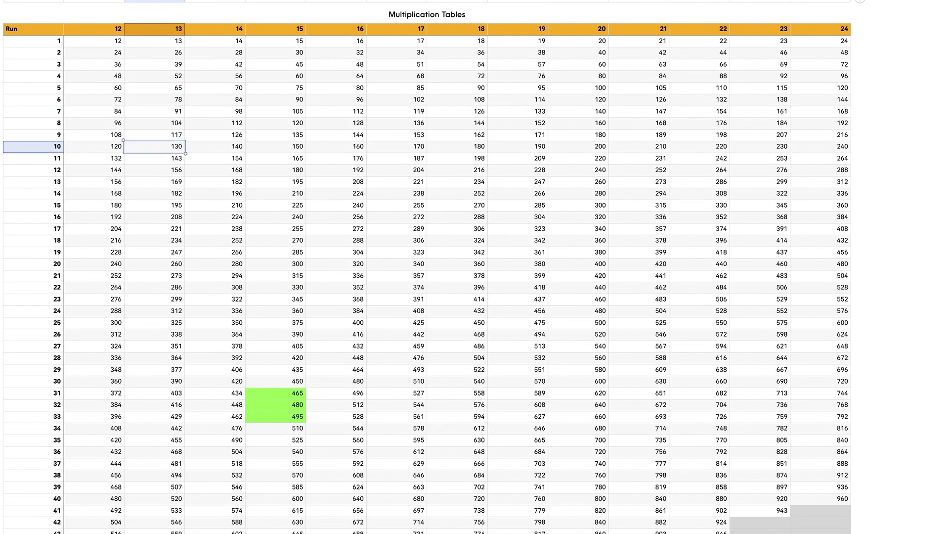
scroll(427, 277, "down", 10)
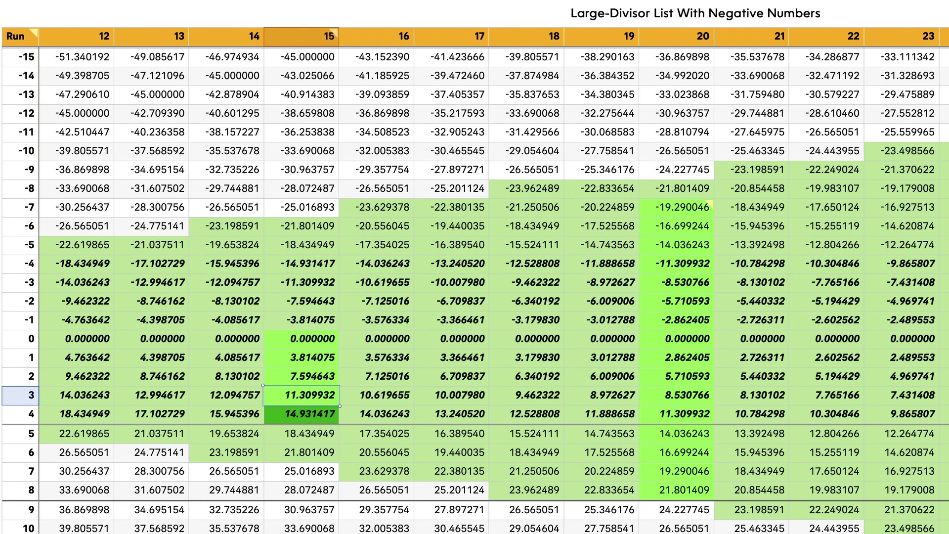
- Compare the divisor 13 and divisor 15 angles for runs 1 and 2 in the Large-Divisor List With Negative Numbers
left_click(151, 357)
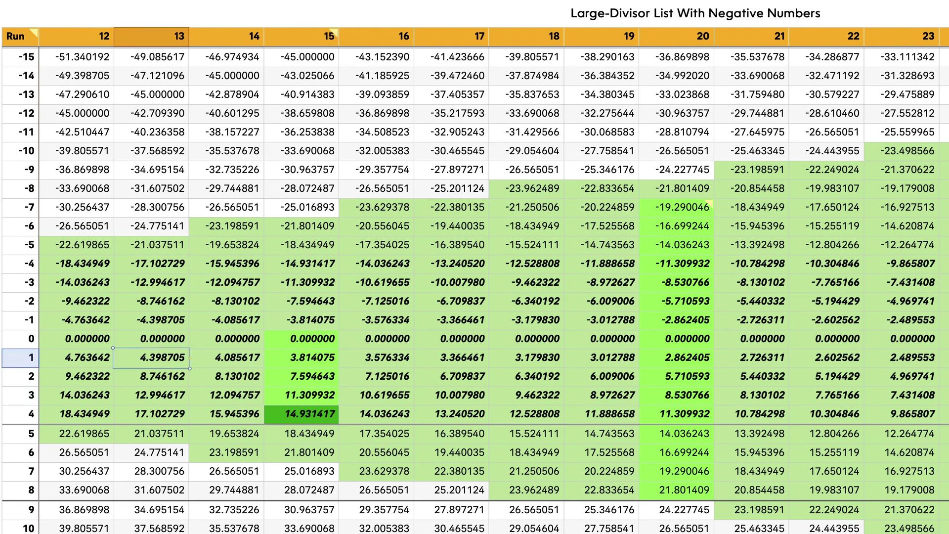
left_click(301, 358)
left_click(151, 358)
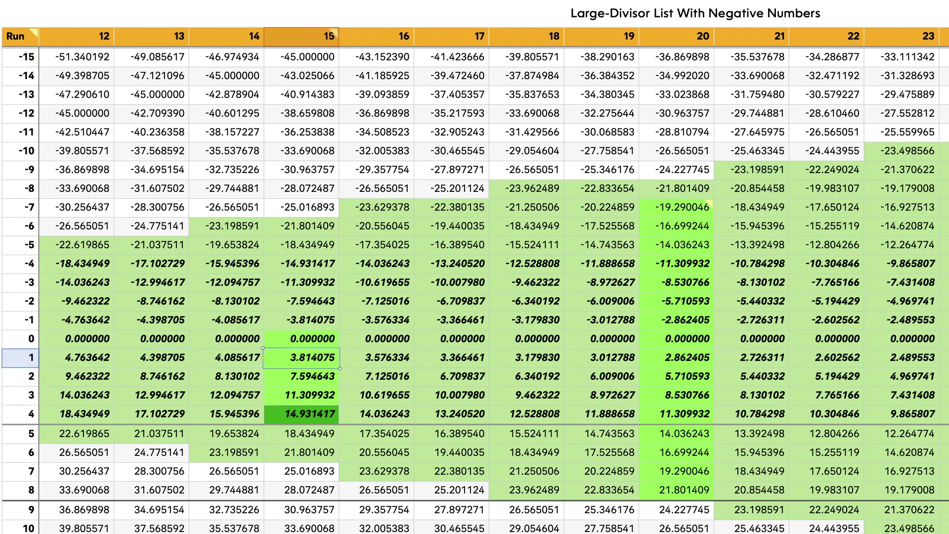
left_click(301, 357)
left_click(151, 357)
left_click(152, 376)
left_click(301, 376)
left_click(151, 376)
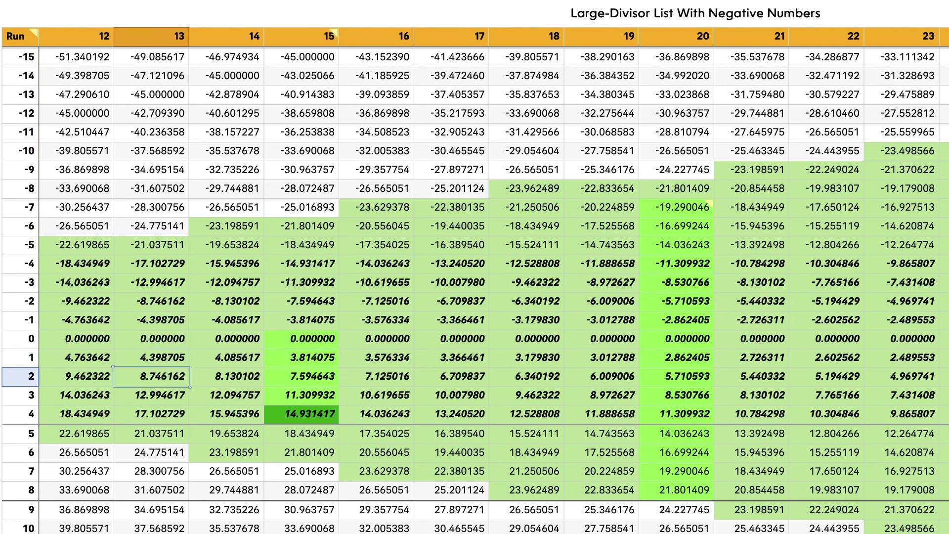
double_click(151, 376)
type("+")
left_click(152, 394)
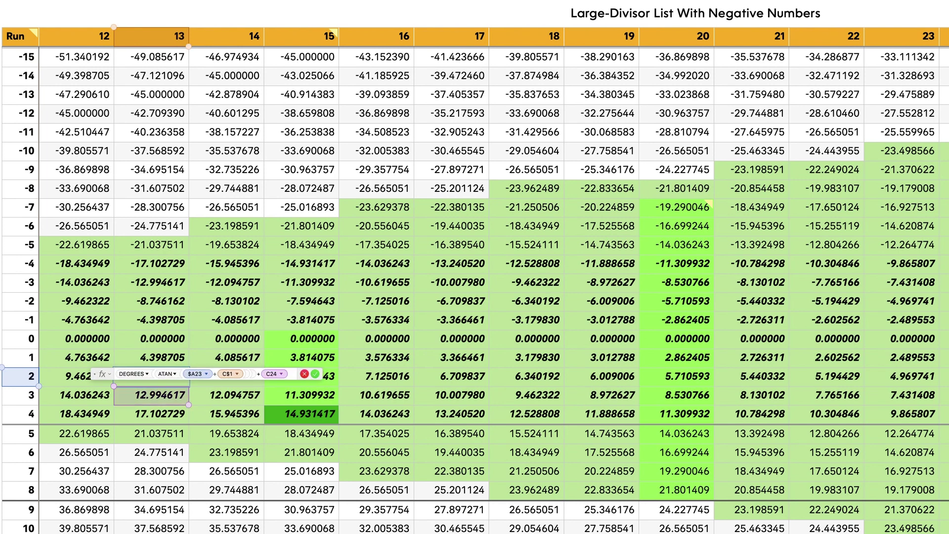
key("Escape")
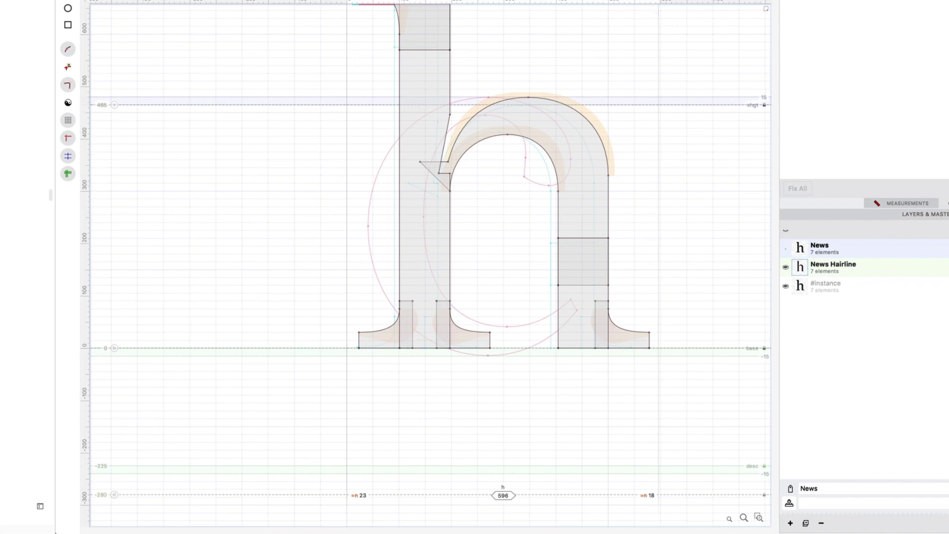
- In FontLab, try deleting the left foot serif's upper-left node and lowering its upper-right node level with the curve end, then preview the glyph filled
scroll(497, 312, "up", 5)
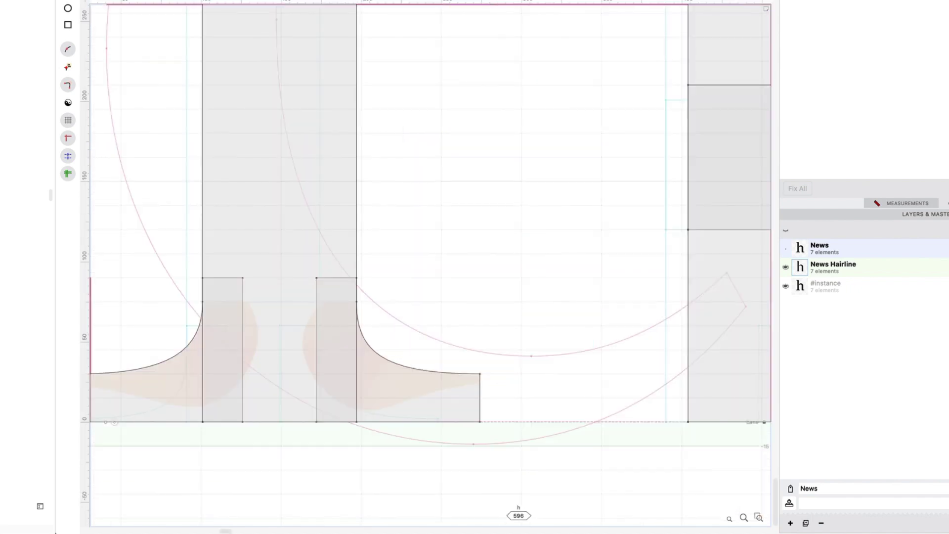
scroll(497, 311, "up", 2)
key("a")
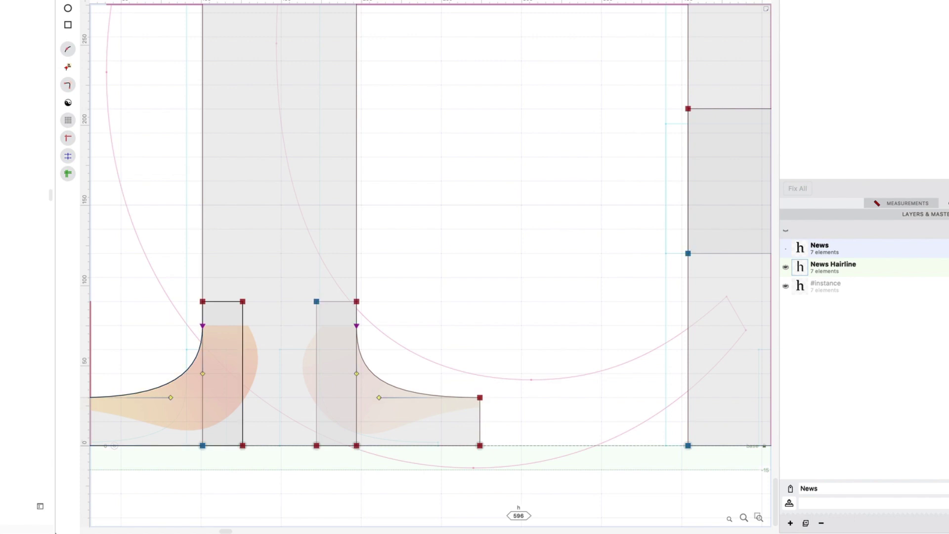
scroll(273, 326, "left", 3)
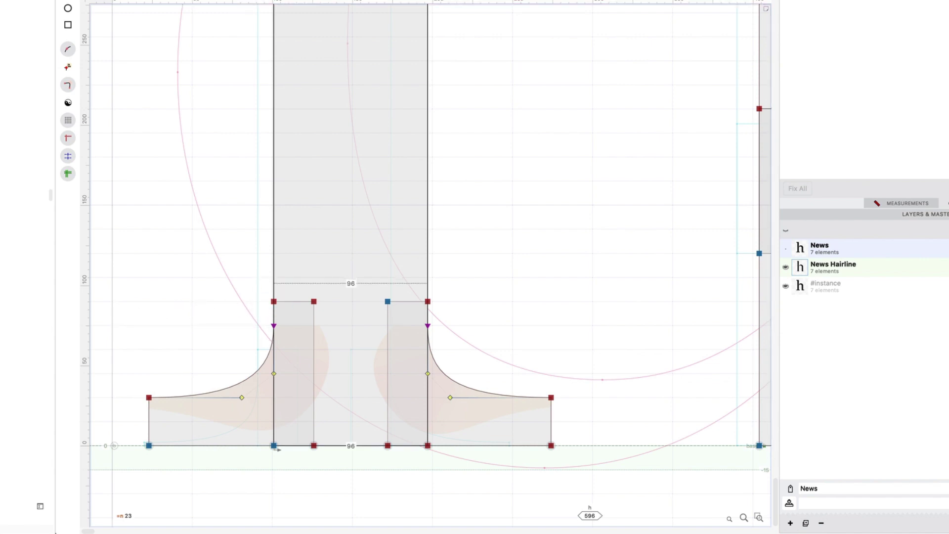
left_click(274, 301)
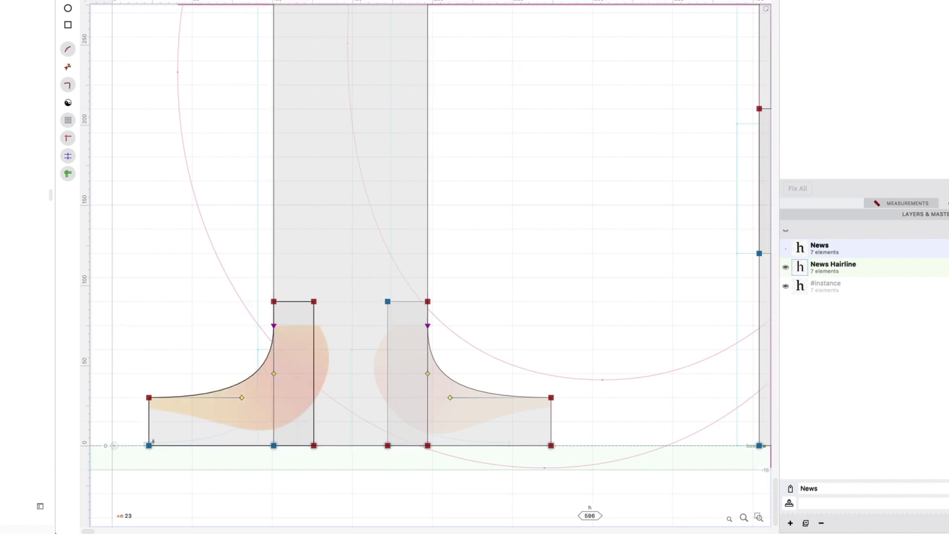
key("Delete")
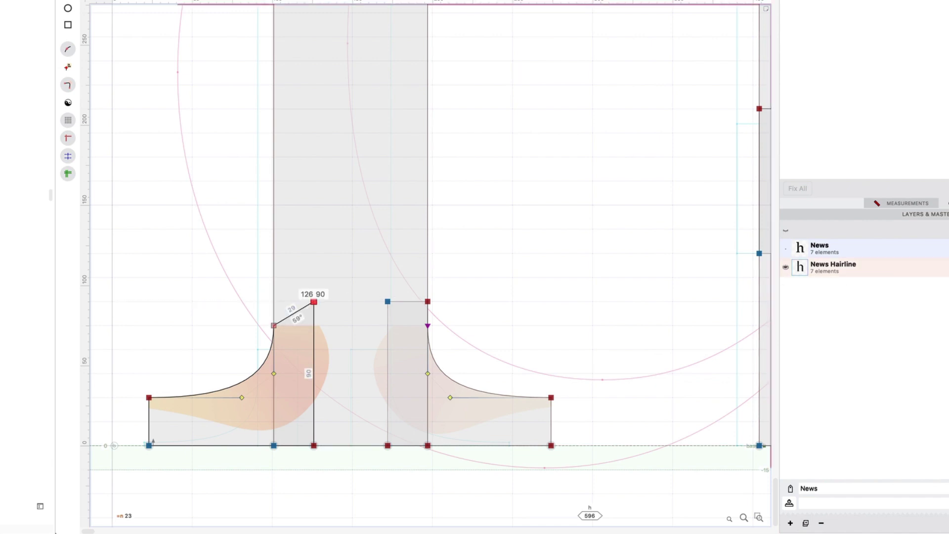
left_click_drag(314, 302, 314, 326)
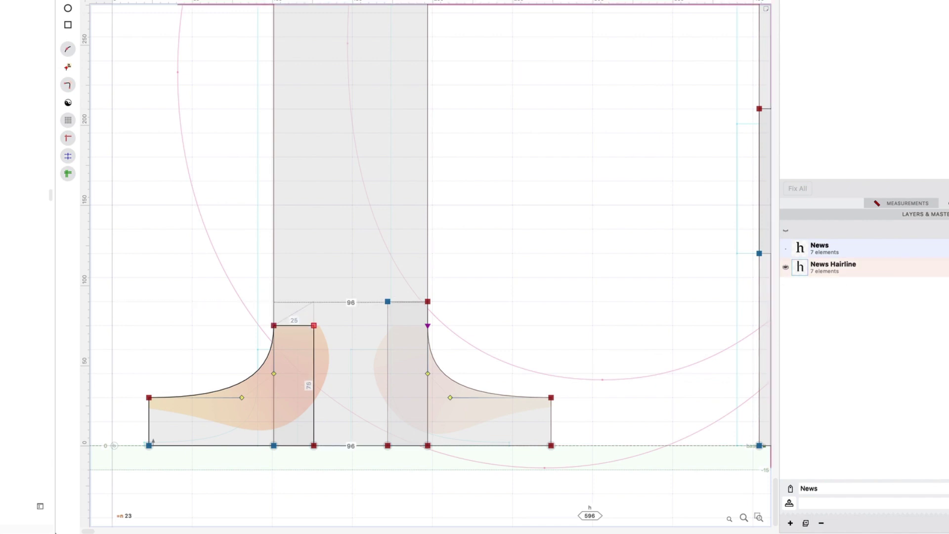
key("space")
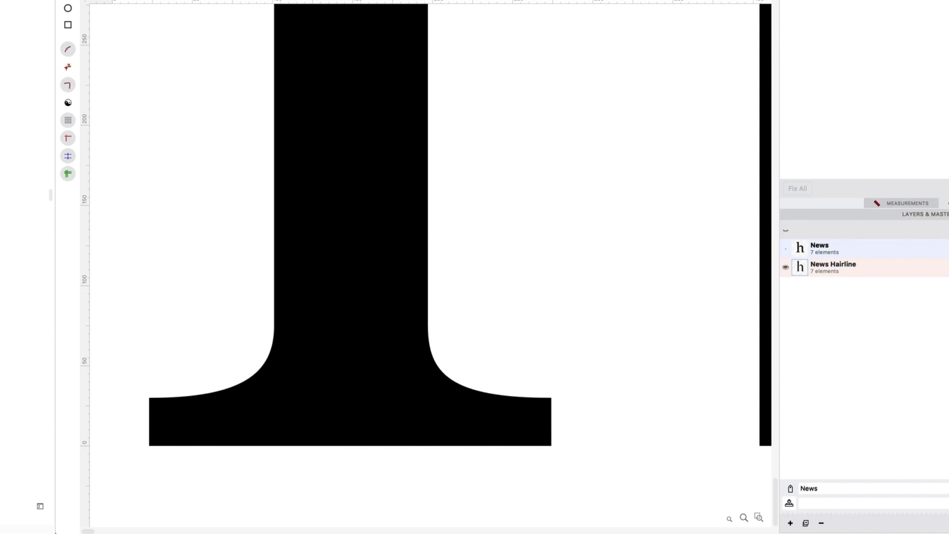
- Undo the node deletion and the node move on the left foot serif
key("super+z")
key("super+z")
key("super+z")
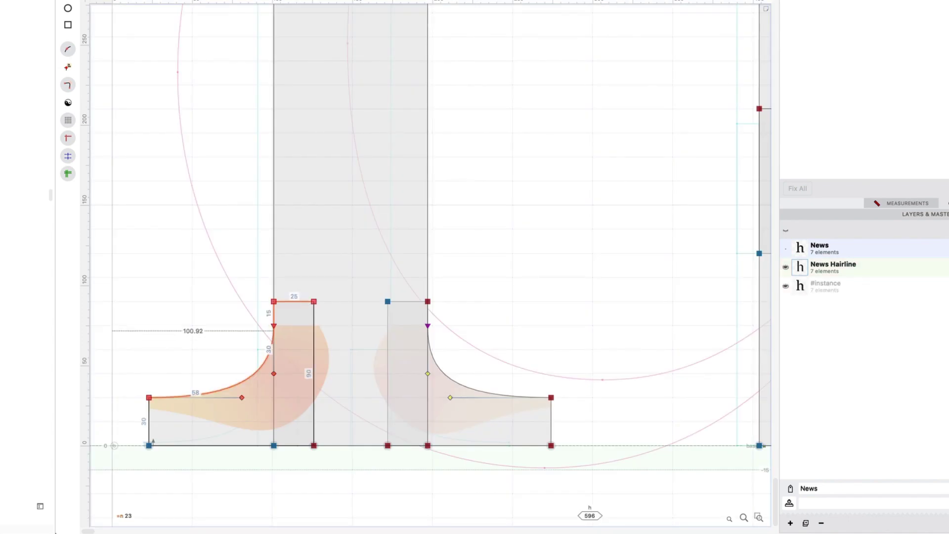
- Move the whole left foot serif element about 10 units left, away from its alignment with the stem
key("Escape")
key("v")
left_click_drag(313, 446, 297, 445)
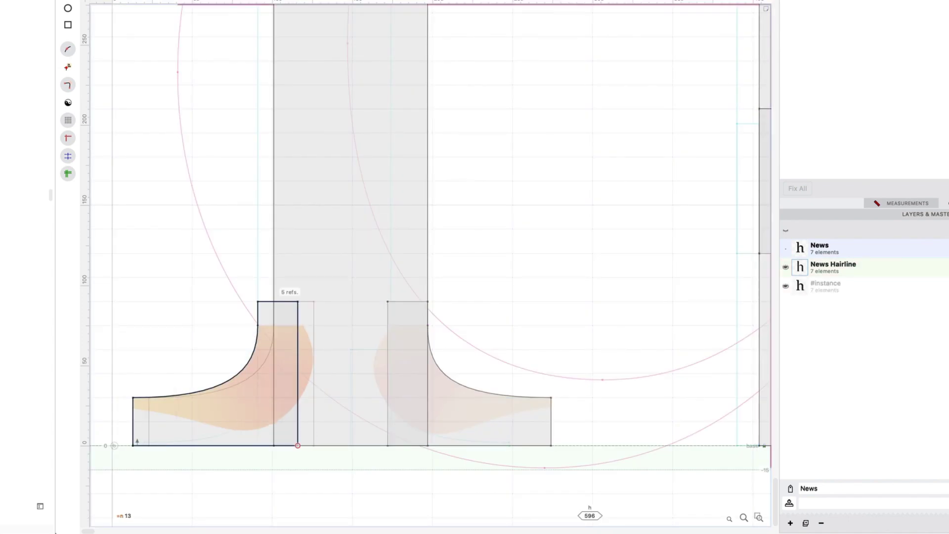
key("space")
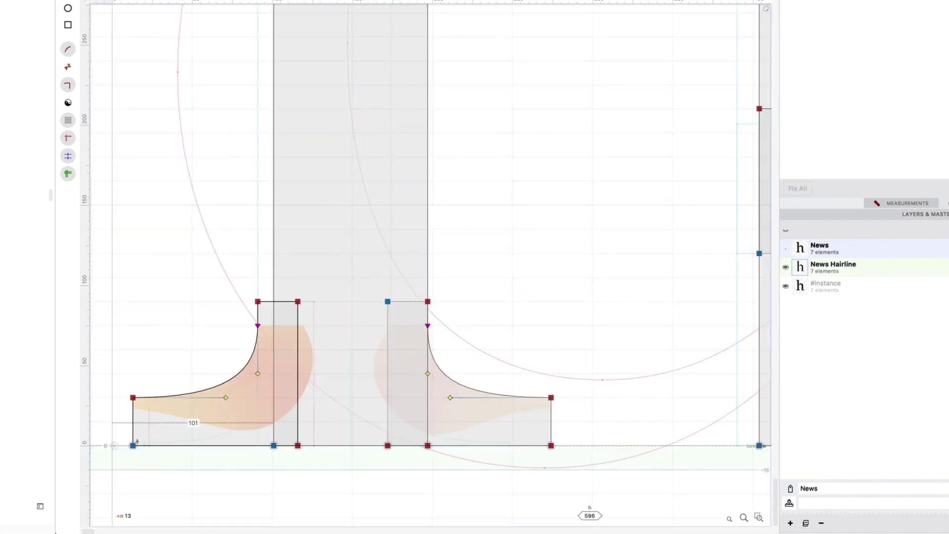
- Nudge the left foot serif right about 10 units in the filled preview until its inner edge is flush with the stem
key("v")
left_click(138, 441)
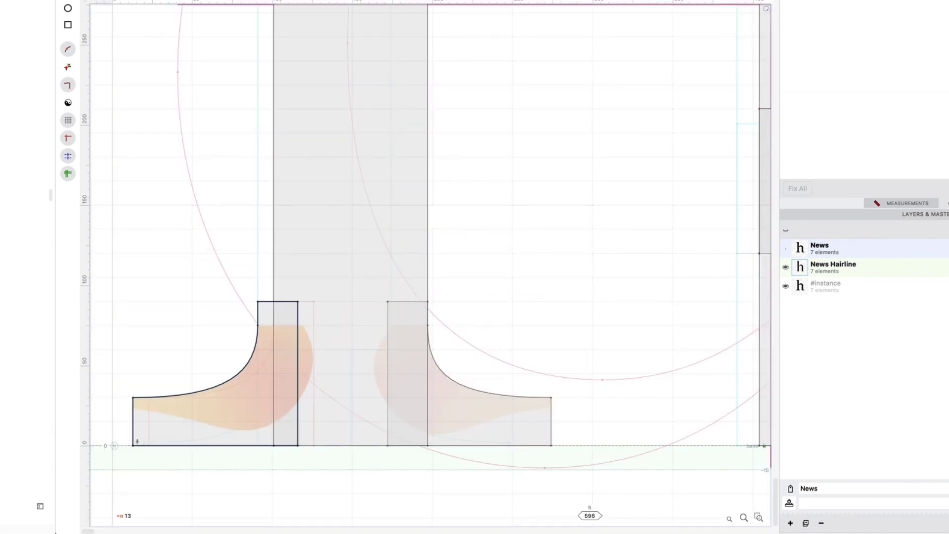
key("grave")
key("Right")
key("Right")
key("Right")
key("Right")
key("Right")
key("Right")
key("Right")
key("Right")
key("Right")
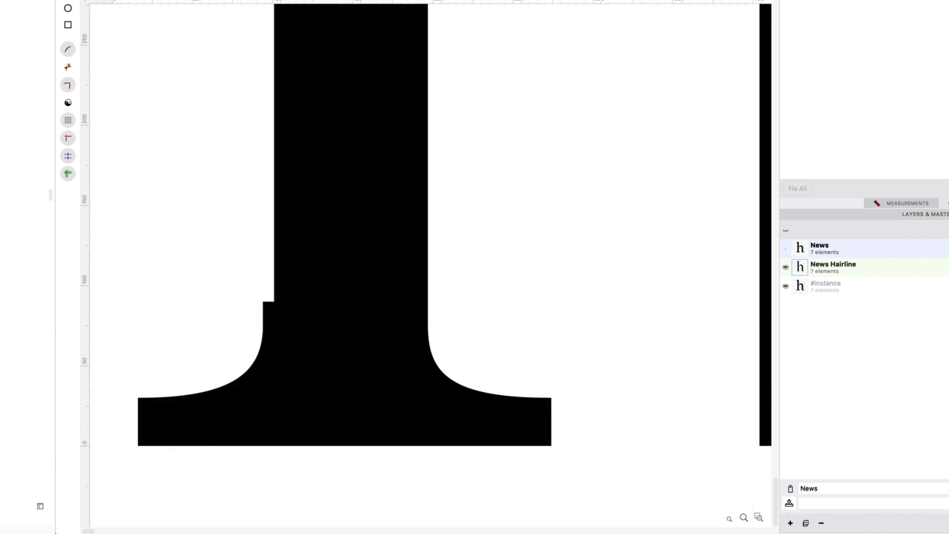
key("Right")
key("Left")
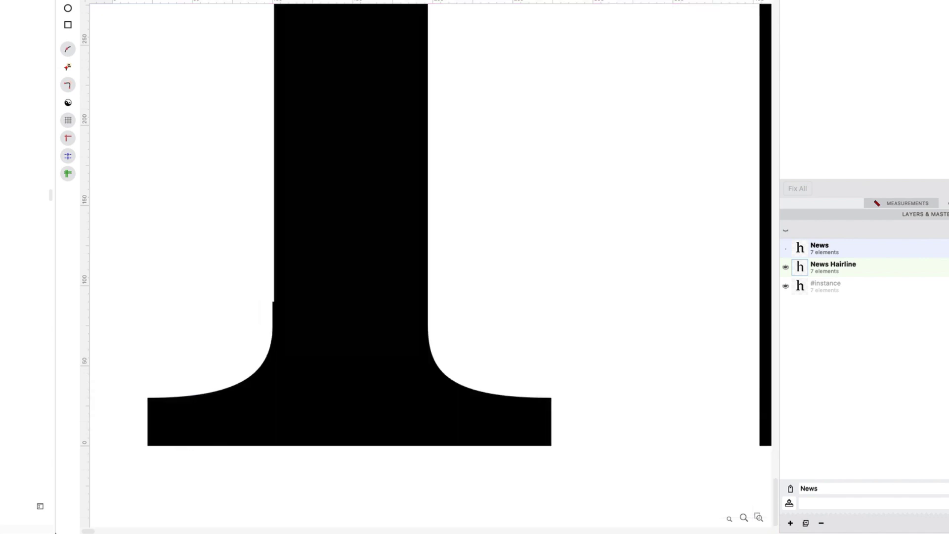
key("Right")
key("Left")
key("Right")
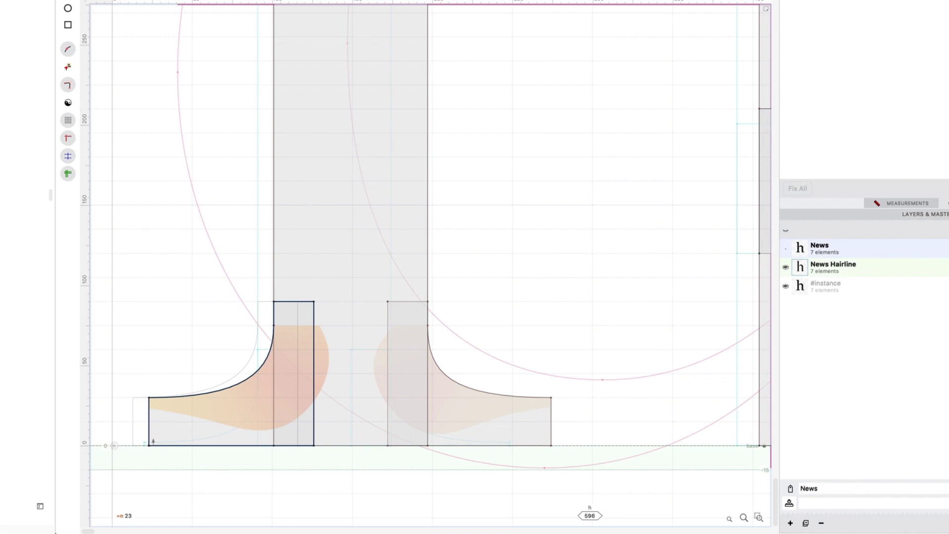
key("Escape")
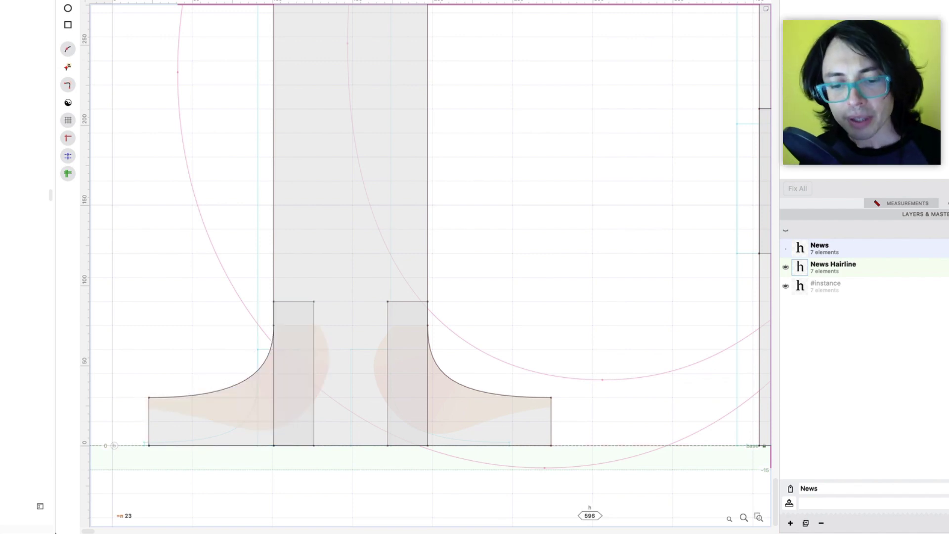
- Examine the nodes where the foot serifs overlap the stem of the h and where the arch joins it
scroll(253, 304, "up", 3)
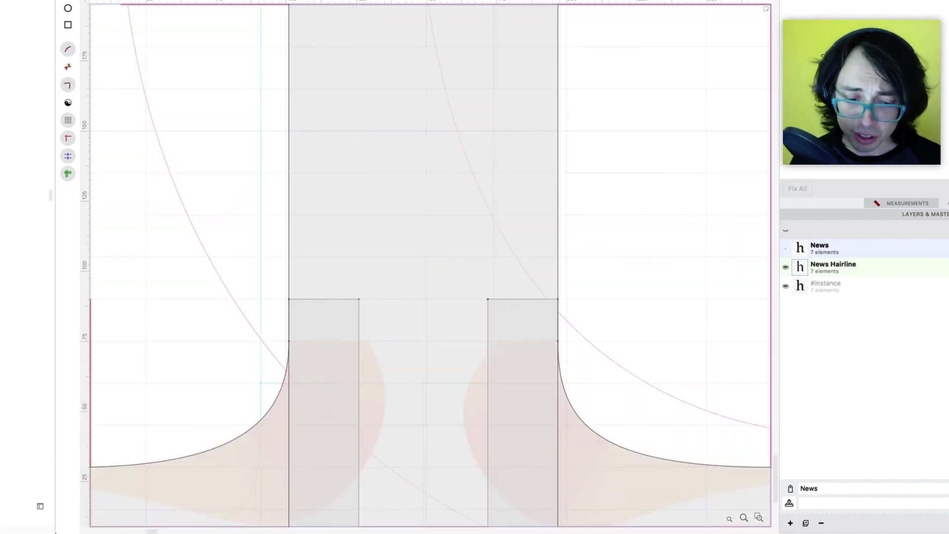
key("a")
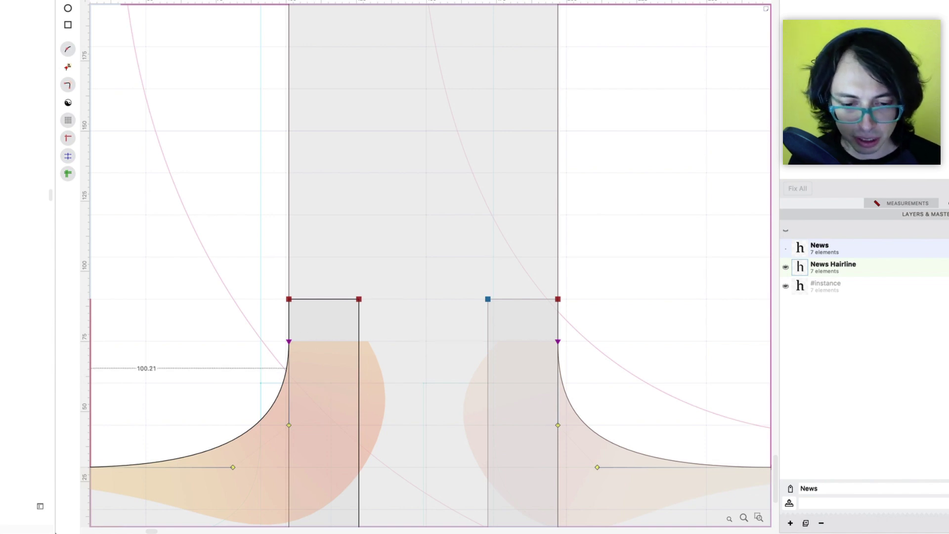
scroll(234, 356, "down", 3)
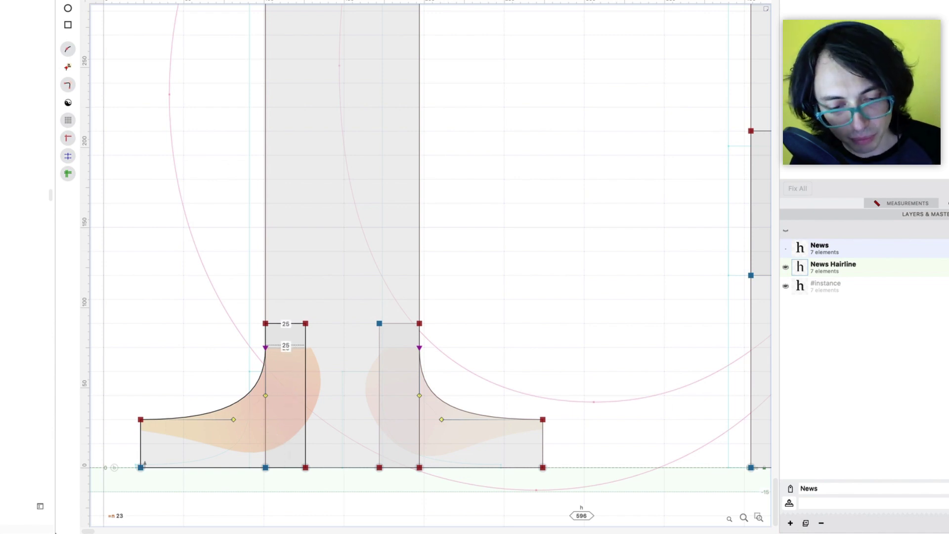
scroll(429, 267, "up", 5)
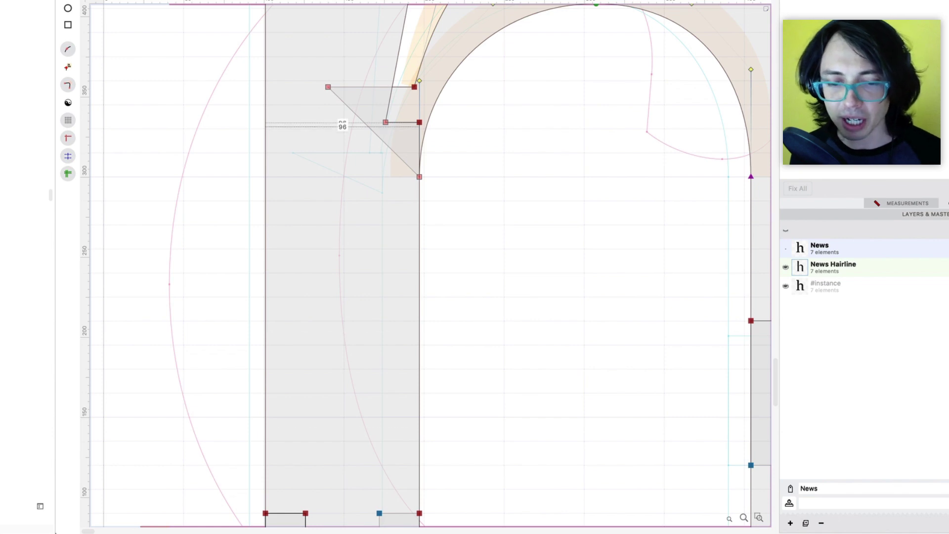
- Examine the full height of the h's main stem, from the arch join to the ascender serif and foot serifs
scroll(429, 267, "down", 4)
scroll(429, 266, "up", 10)
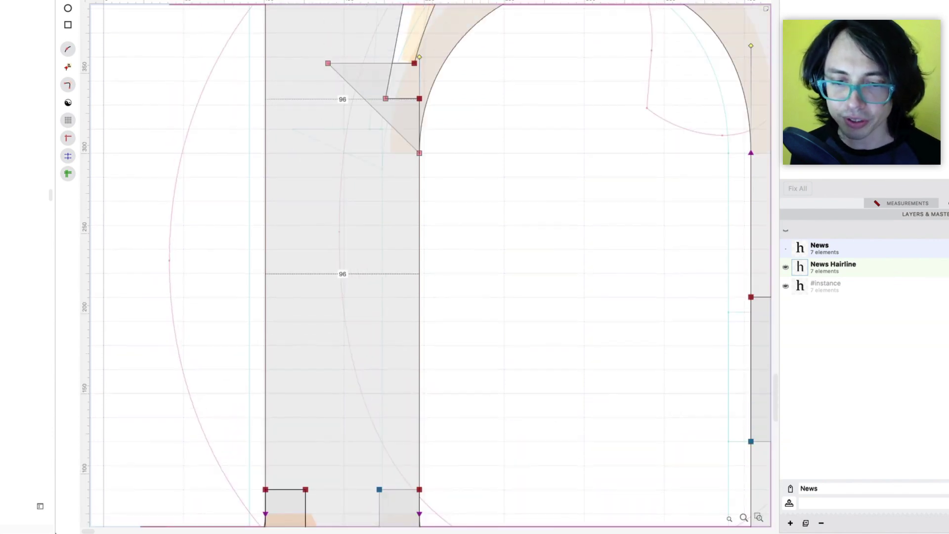
scroll(516, 373, "up", 1)
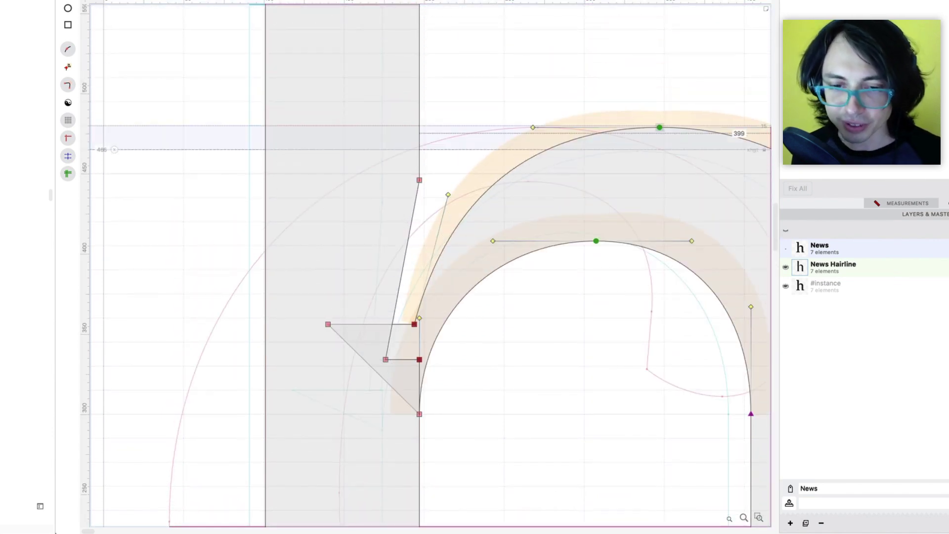
scroll(515, 373, "down", 3)
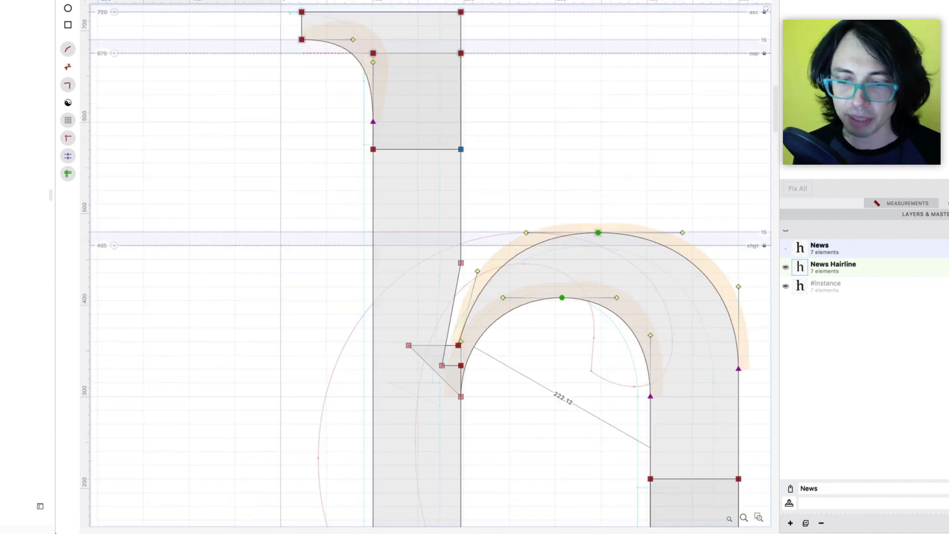
scroll(429, 266, "down", 3)
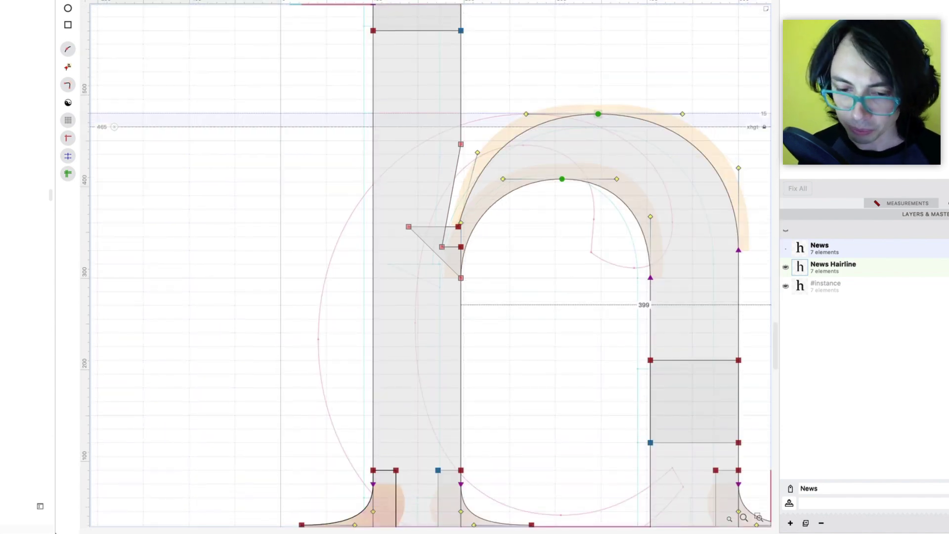
scroll(429, 267, "right", 3)
- Check the arch's lowest inner node and its vertical handle against the stem's edge on the h
scroll(368, 279, "up", 8)
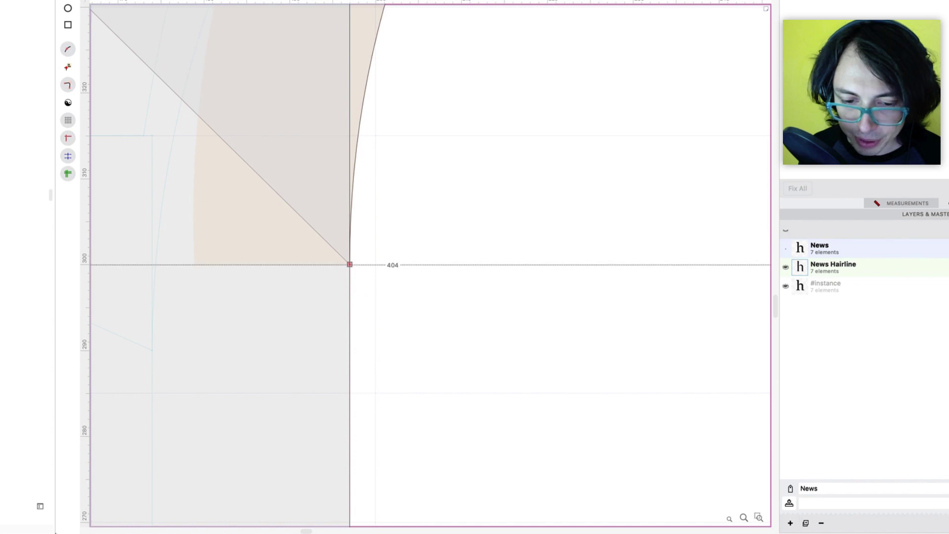
left_click(350, 264)
scroll(347, 263, "down", 4)
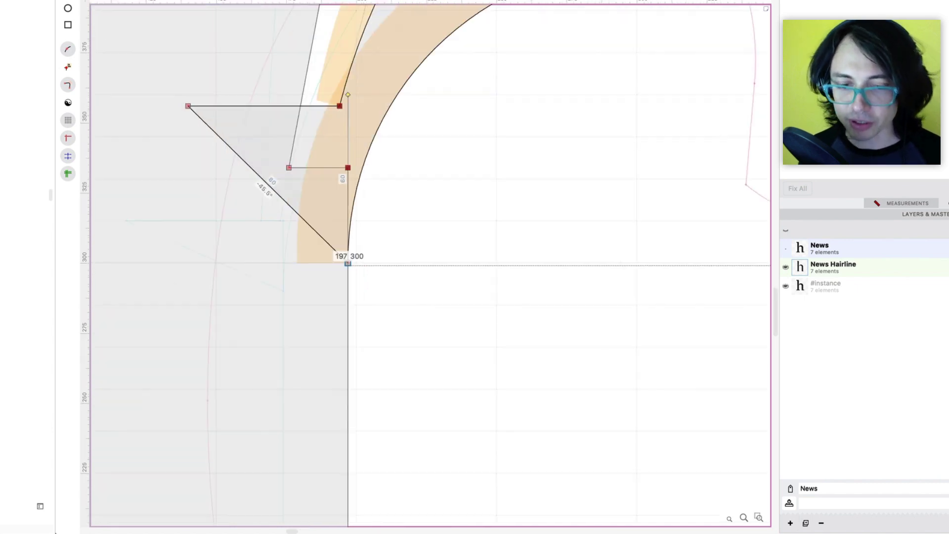
scroll(348, 263, "down", 3)
scroll(356, 170, "up", 3)
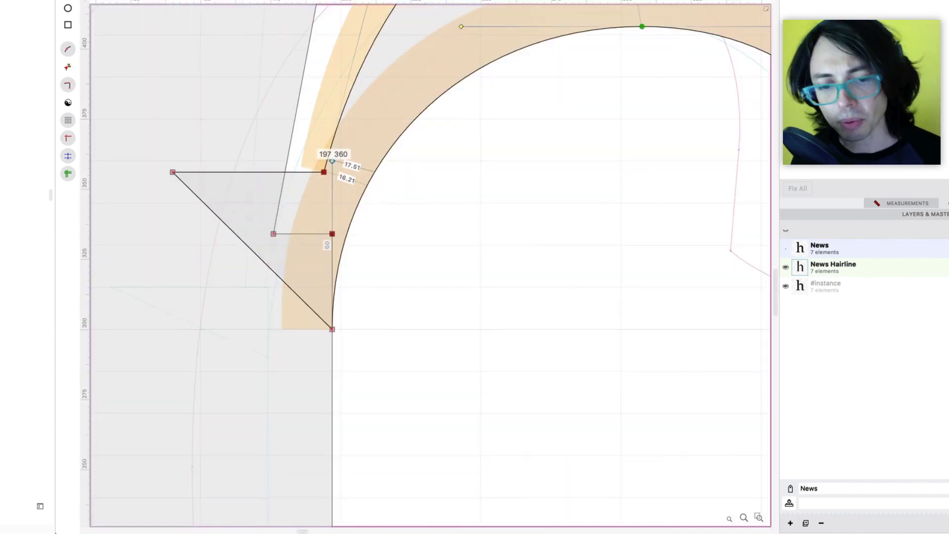
left_click(332, 161)
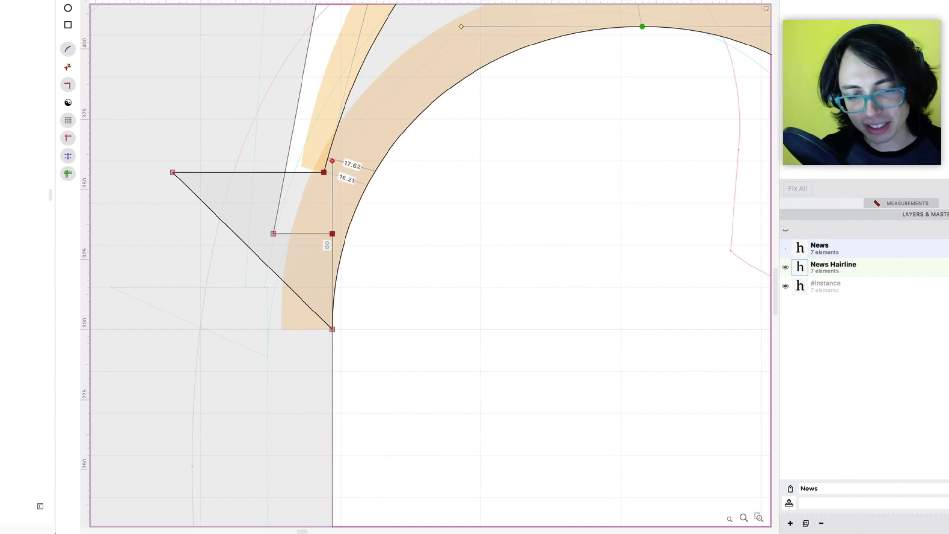
- Examine how the arch of the h overlaps its second stem and how the ascender serif aligns with the main stem
scroll(494, 216, "down", 5)
scroll(494, 216, "right", 2)
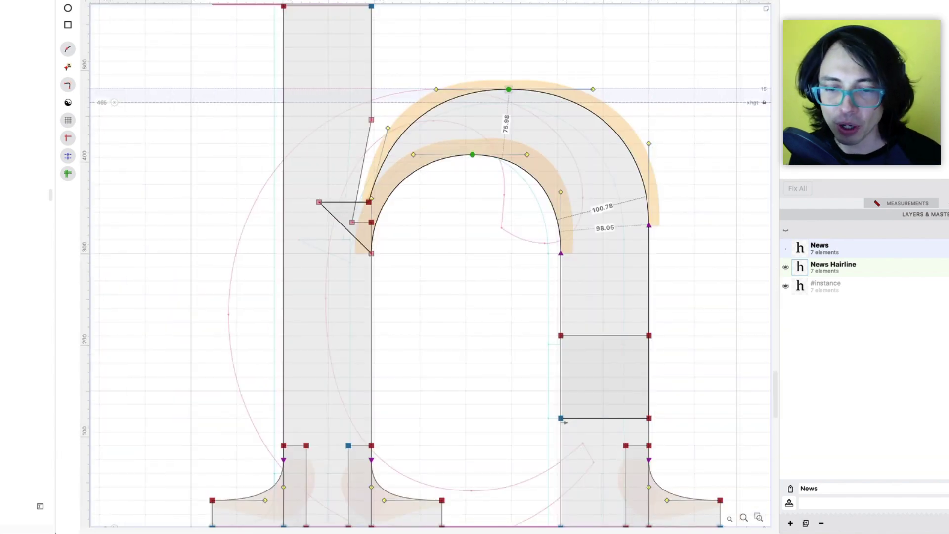
scroll(509, 252, "right", 4)
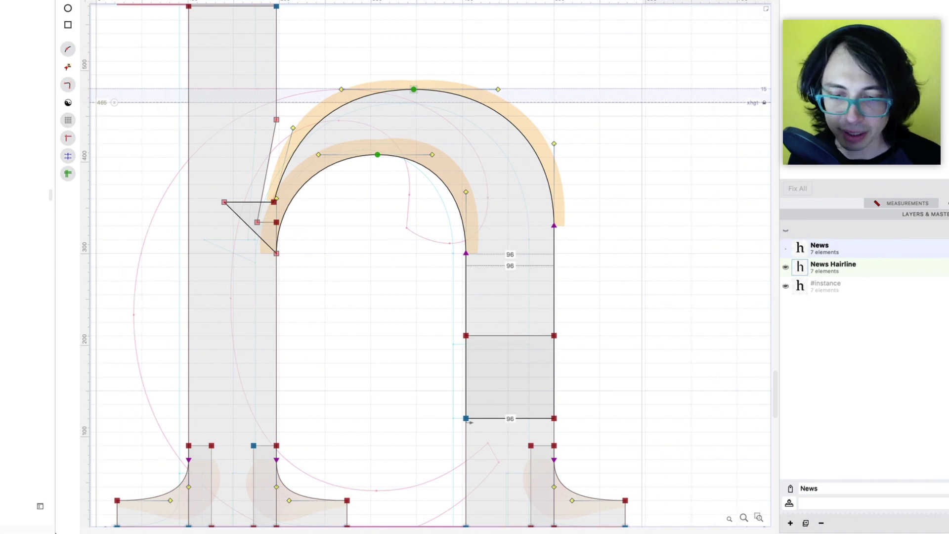
scroll(487, 222, "up", 3)
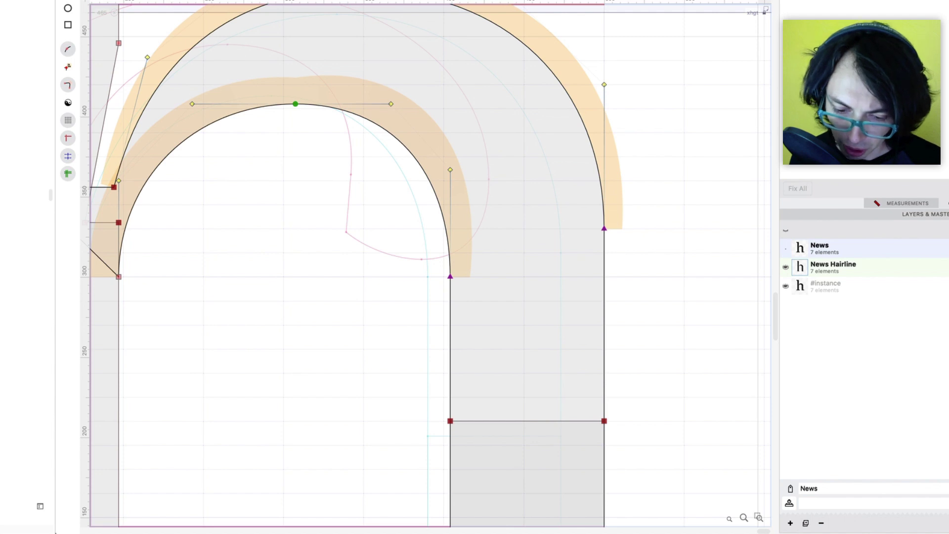
scroll(430, 267, "down", 3)
scroll(430, 266, "up", 5)
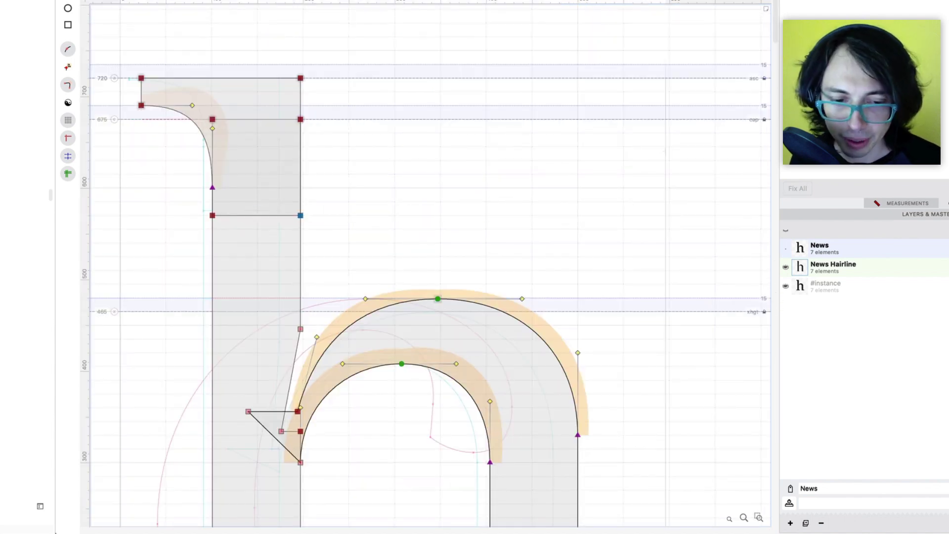
- Check the main stem's notch node in the filled preview and nudge it right, flush with the stem edge
mouse_move(212, 129)
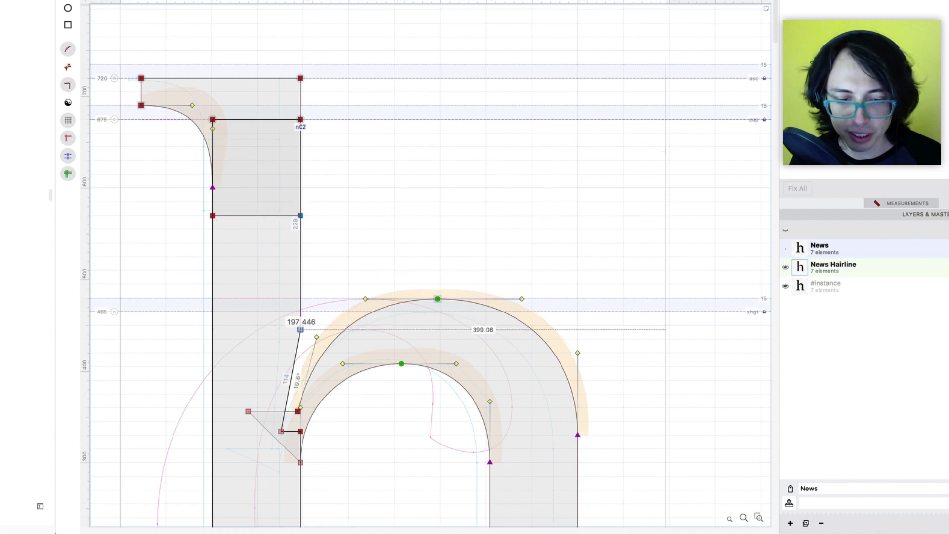
key("grave")
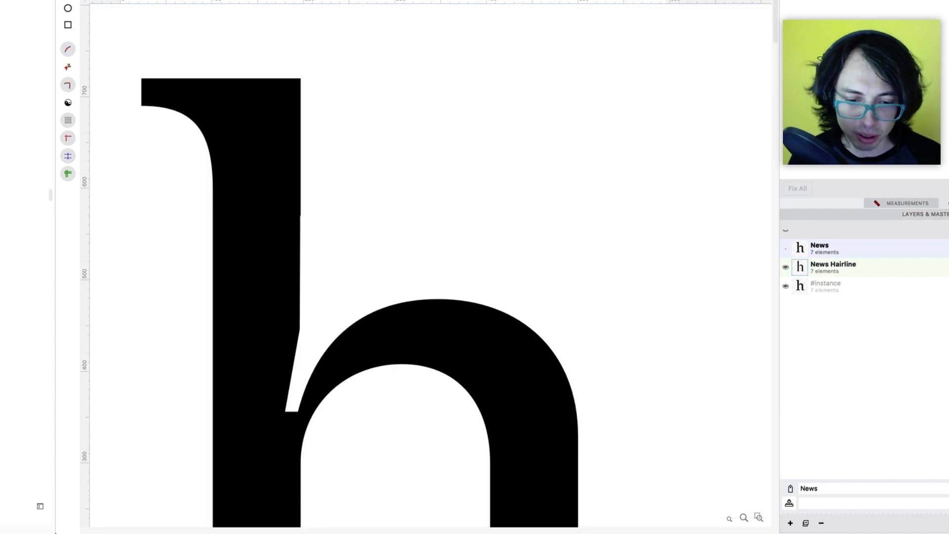
key("Right")
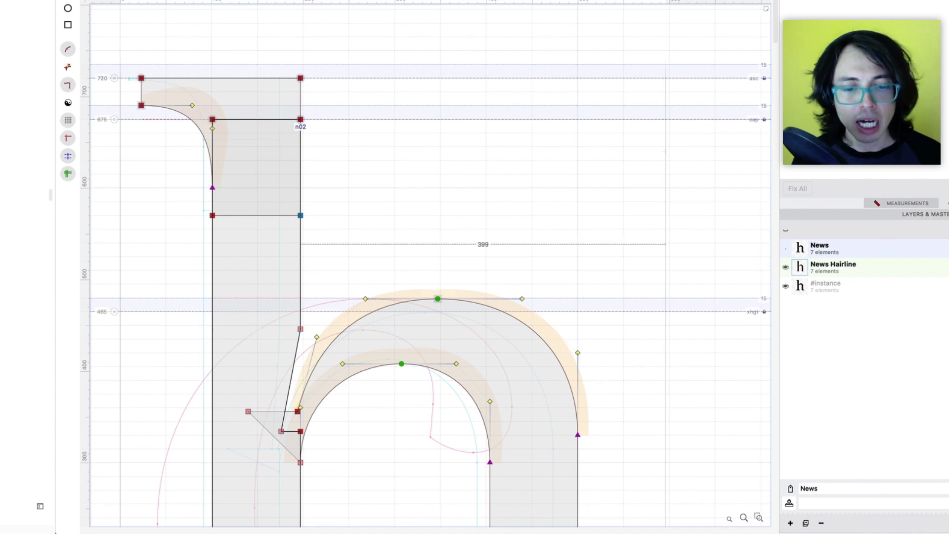
- Examine the whole h and the extreme nodes and handles along the top of its arch
scroll(430, 267, "down", 3)
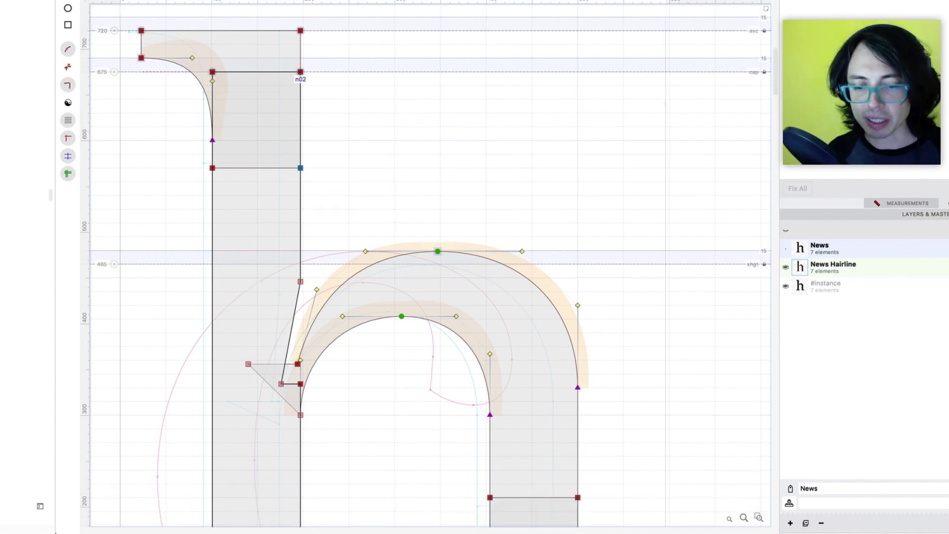
scroll(369, 226, "down", 3)
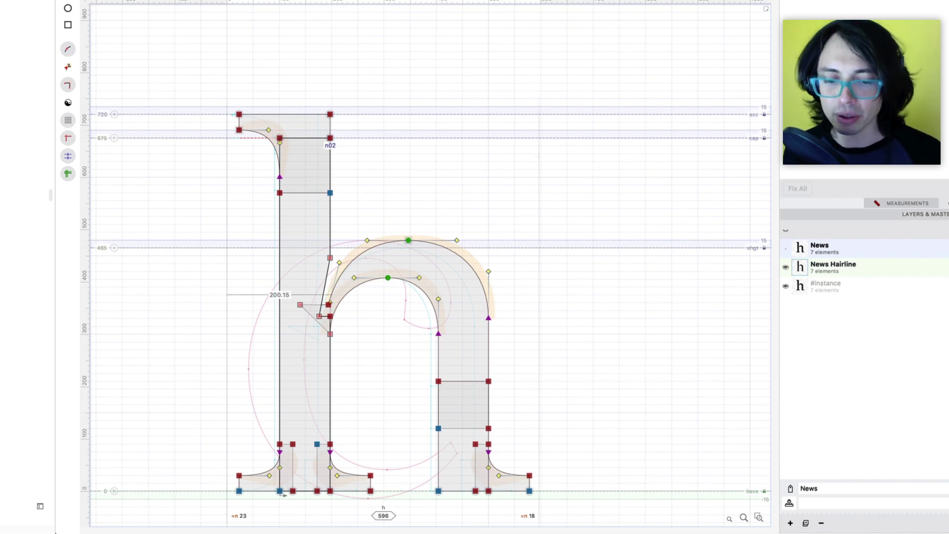
scroll(415, 230, "up", 5)
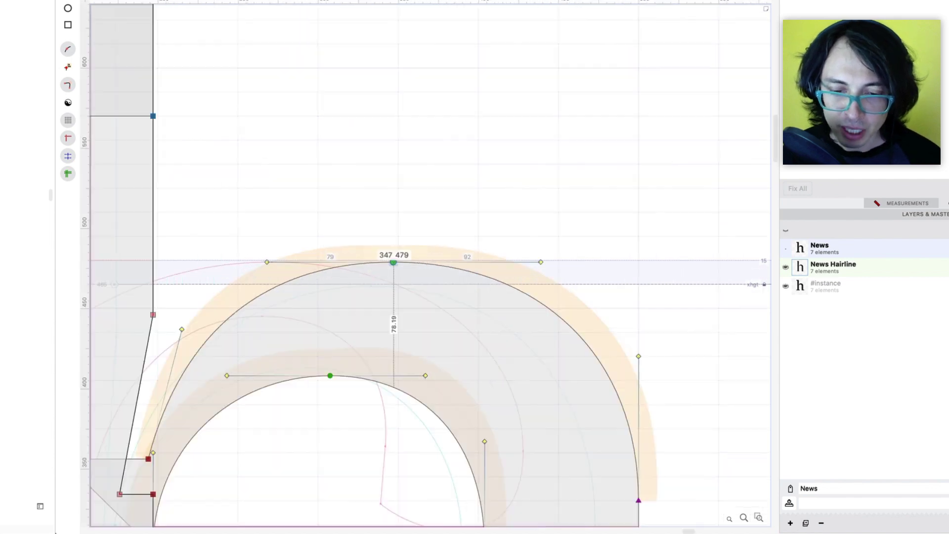
scroll(393, 395, "down", 5)
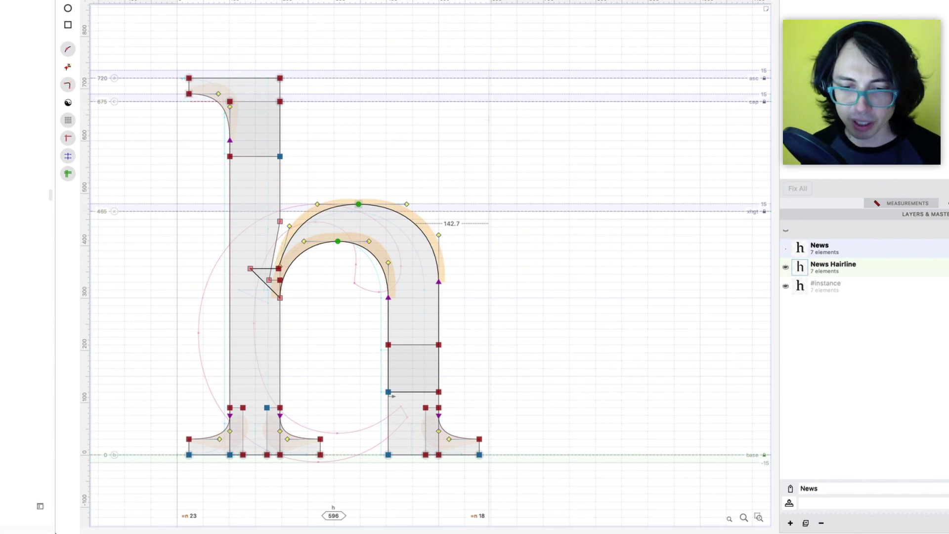
- Switch from the h to the uppercase P and examine how its bowl and serif elements overlap the stem
key("super+w")
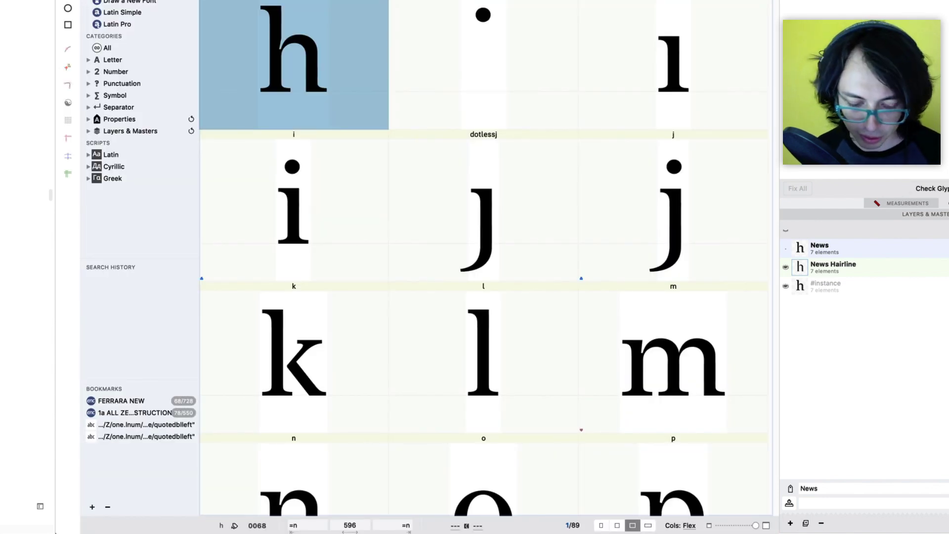
key("Return")
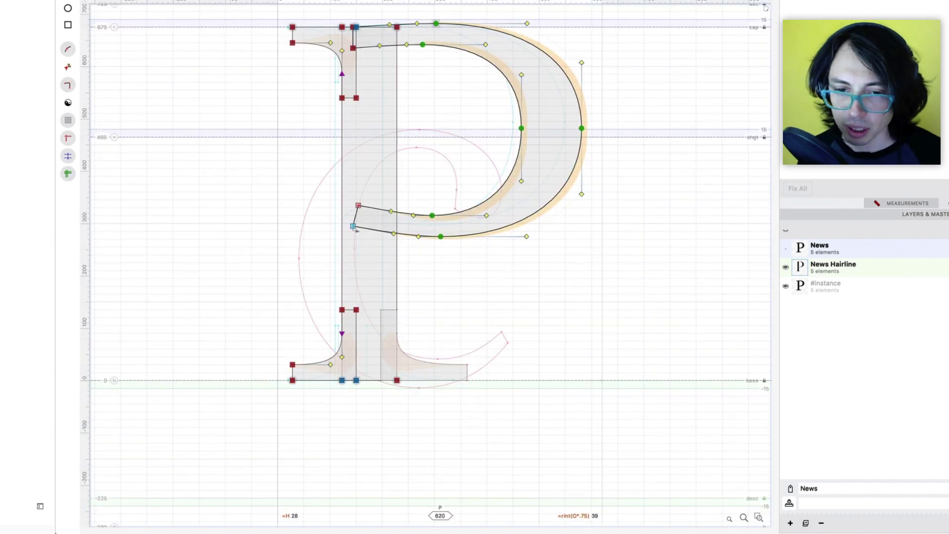
scroll(437, 108, "up", 3)
scroll(437, 108, "up", 3)
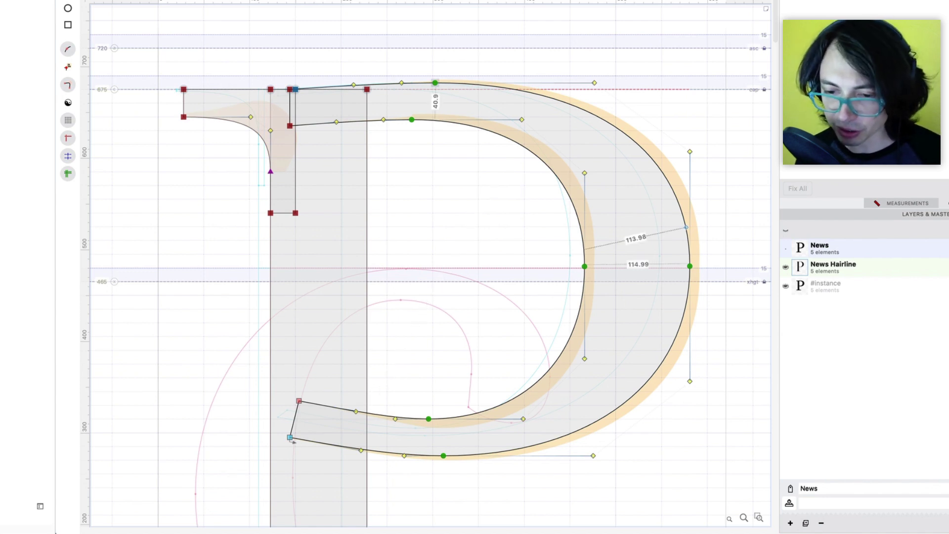
scroll(459, 237, "down", 3)
scroll(459, 237, "down", 3)
scroll(529, 346, "up", 3)
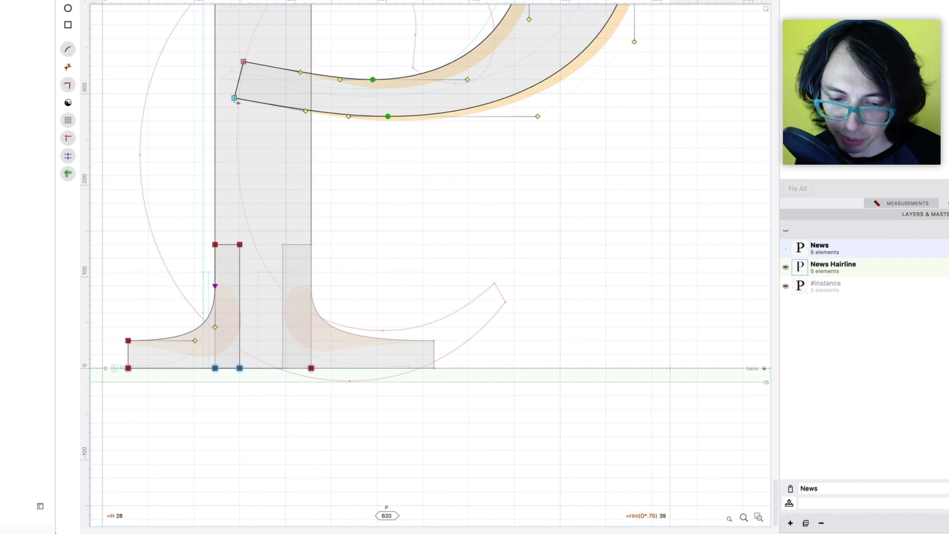
scroll(517, 406, "up", 3)
scroll(517, 407, "down", 3)
scroll(517, 407, "up", 2)
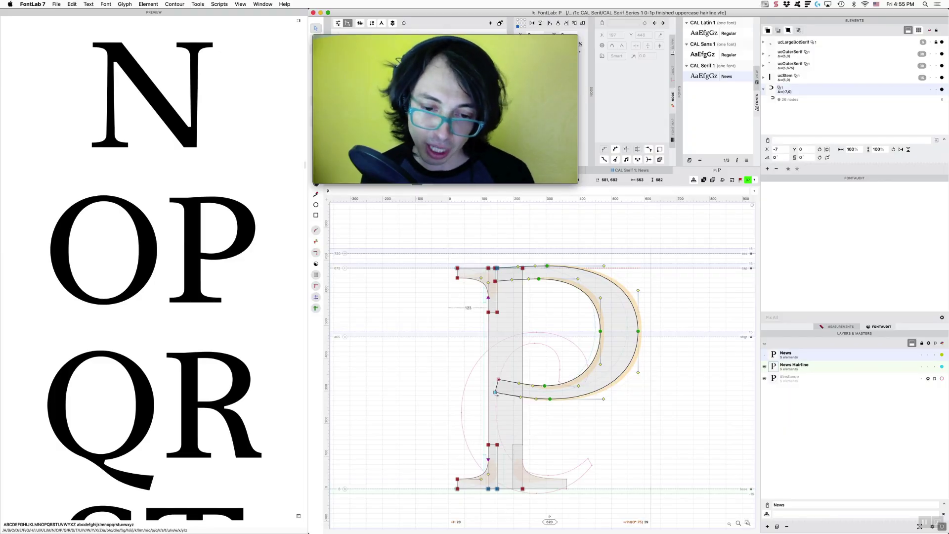
- Nudge the outer lower node of the P's upper serif down 10 units to y 635
key("c")
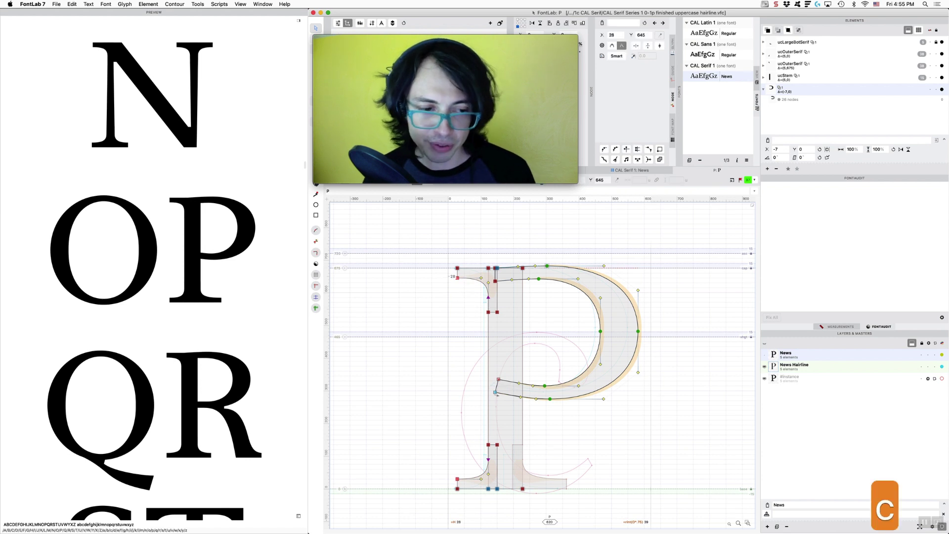
key("shift+Down")
key("shift+Up")
key("shift+Down")
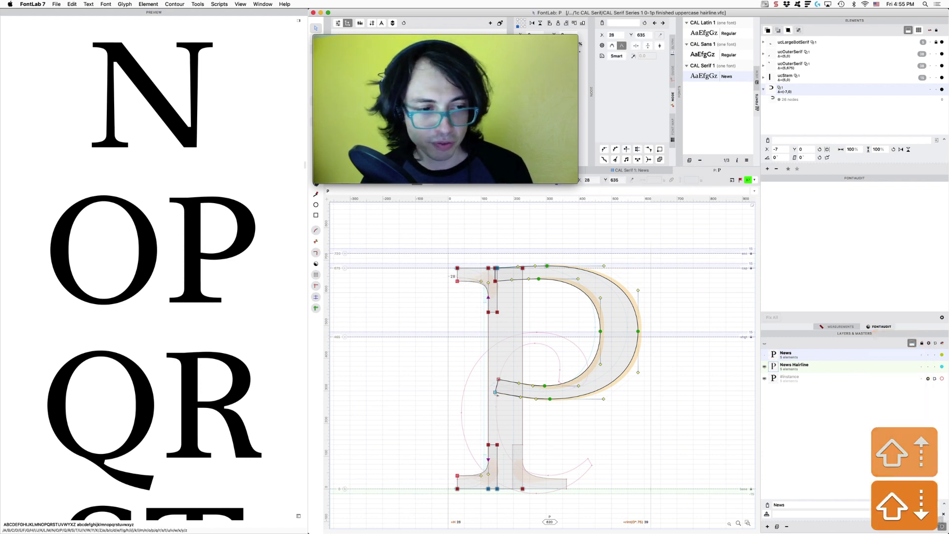